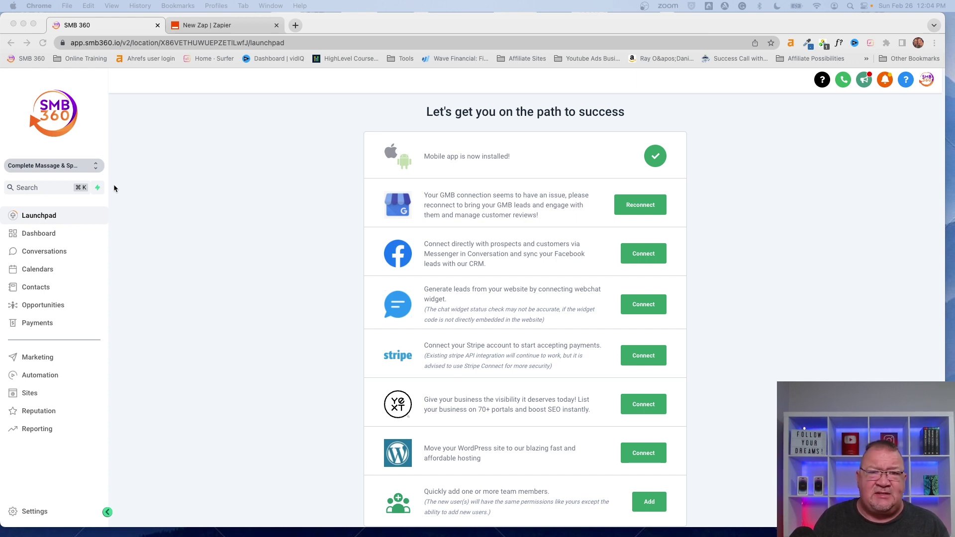
# Go to Contacts and view the first contact's full record.
pyautogui.click(31, 290)
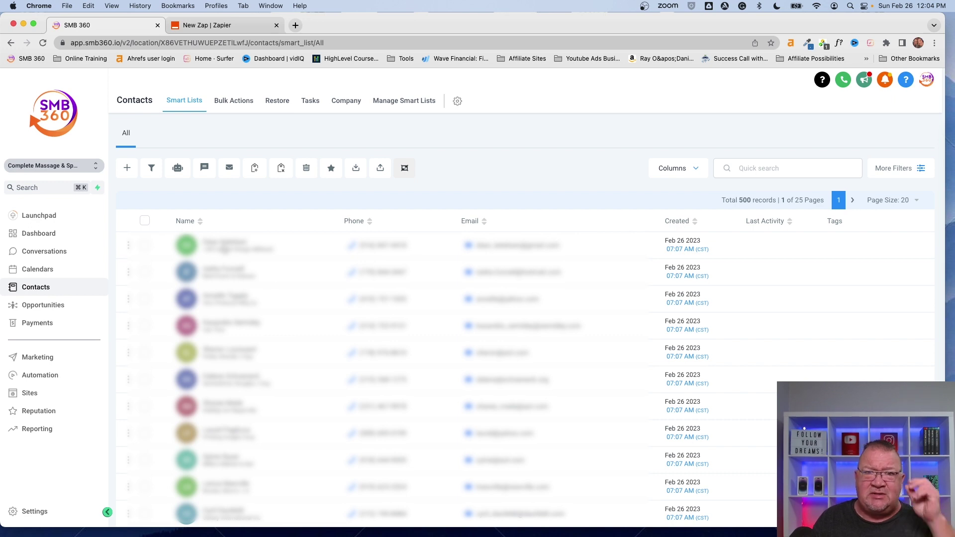
pyautogui.click(224, 245)
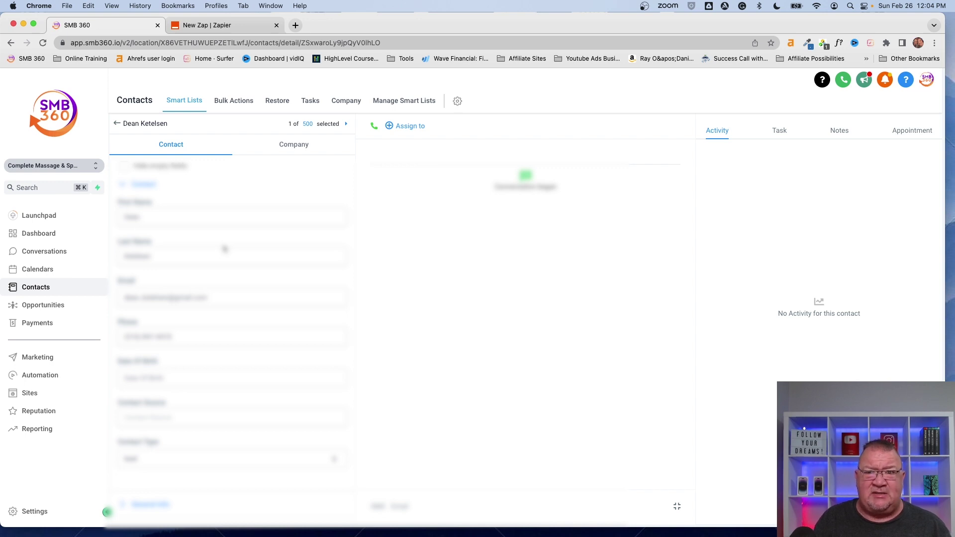
pyautogui.scroll(-1, 224, 249)
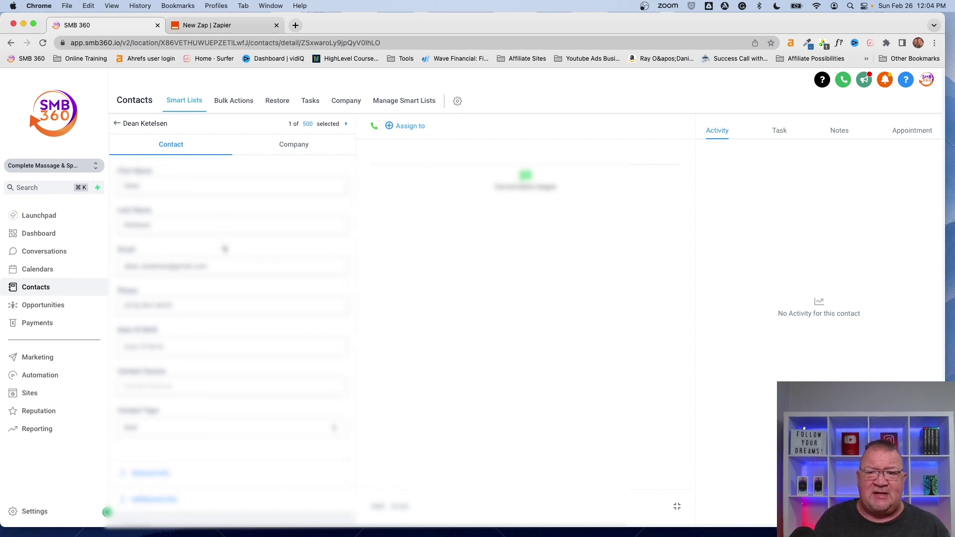
pyautogui.scroll(-3, 225, 249)
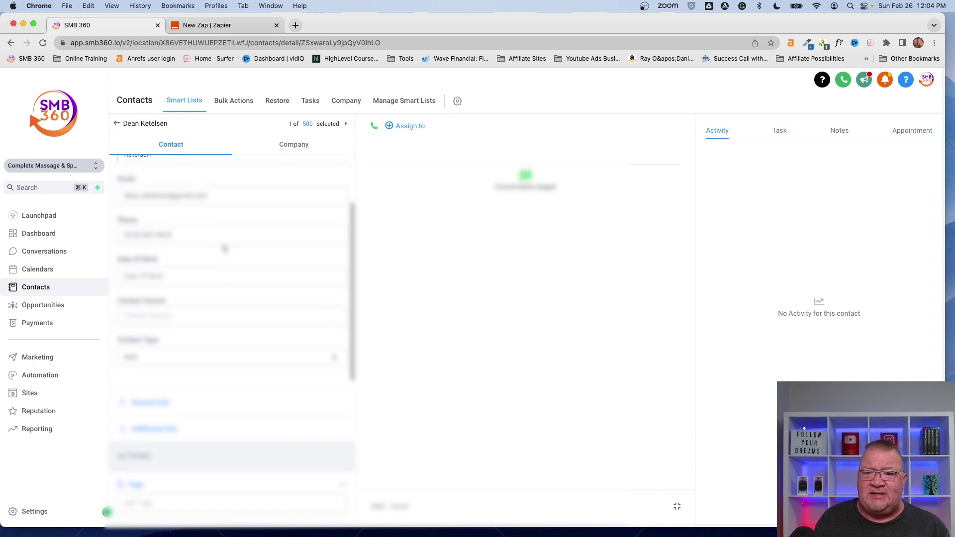
pyautogui.scroll(-3, 225, 249)
pyautogui.scroll(-1, 225, 248)
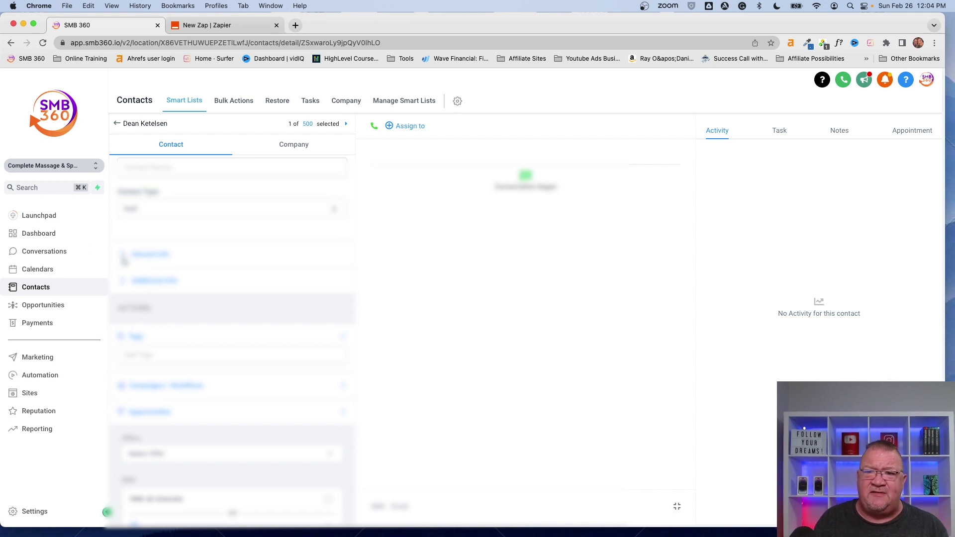
# Expand General Info, Additional Info and Opportunities, then view the linked companies.
pyautogui.click(122, 256)
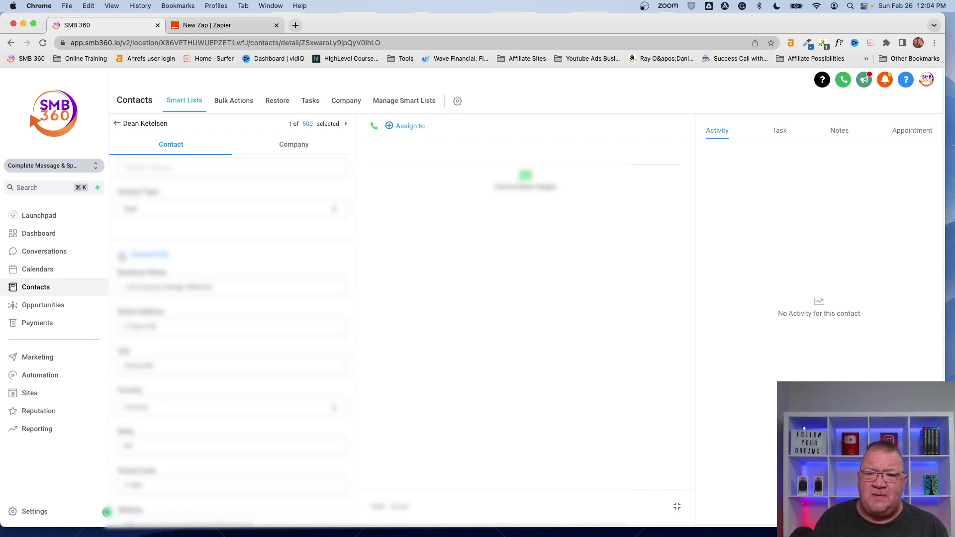
pyautogui.scroll(-4, 219, 384)
pyautogui.scroll(-3, 219, 384)
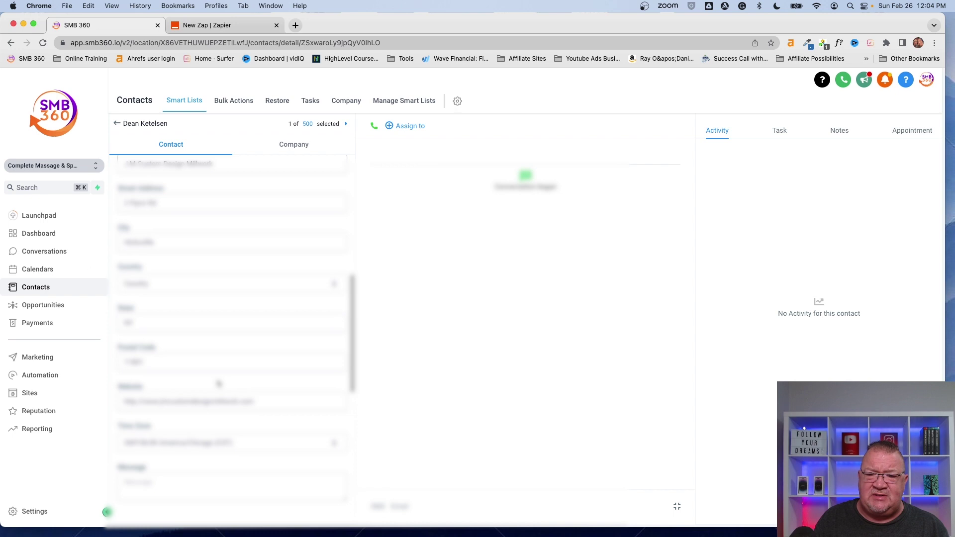
pyautogui.scroll(-3, 218, 384)
pyautogui.scroll(-3, 150, 299)
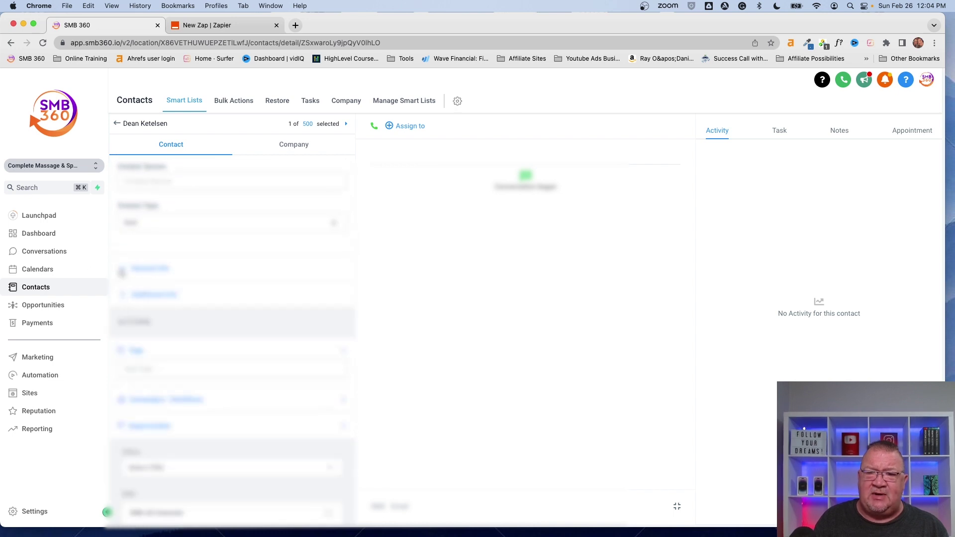
pyautogui.click(125, 296)
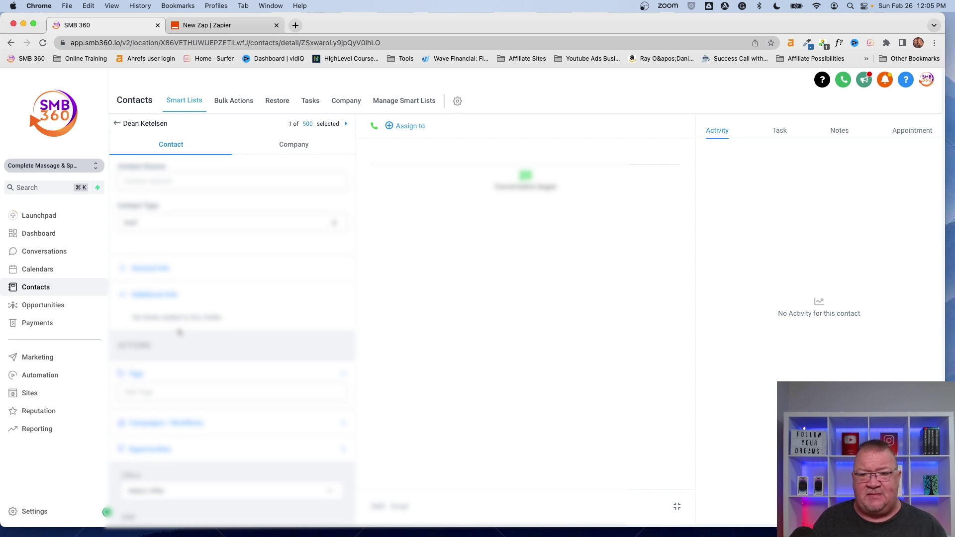
pyautogui.scroll(-3, 179, 333)
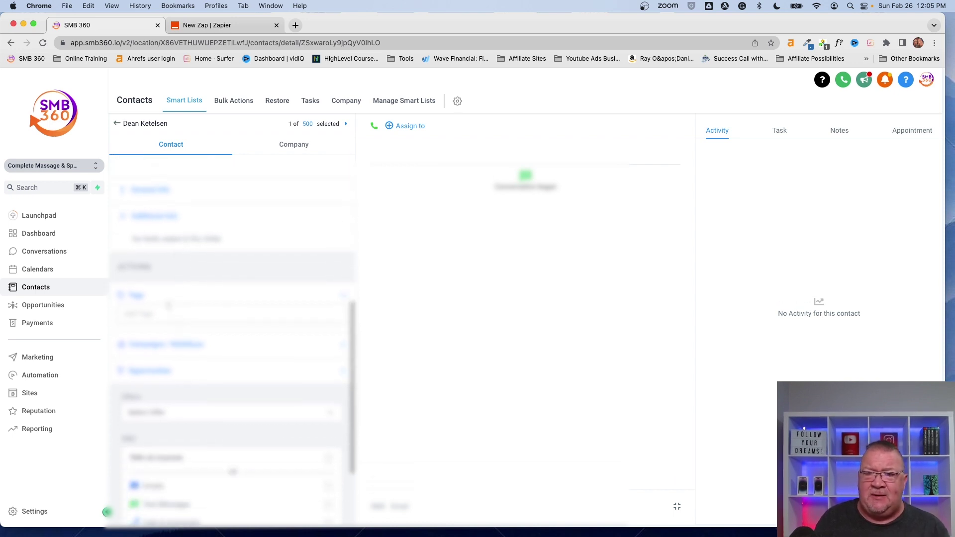
pyautogui.scroll(-3, 179, 332)
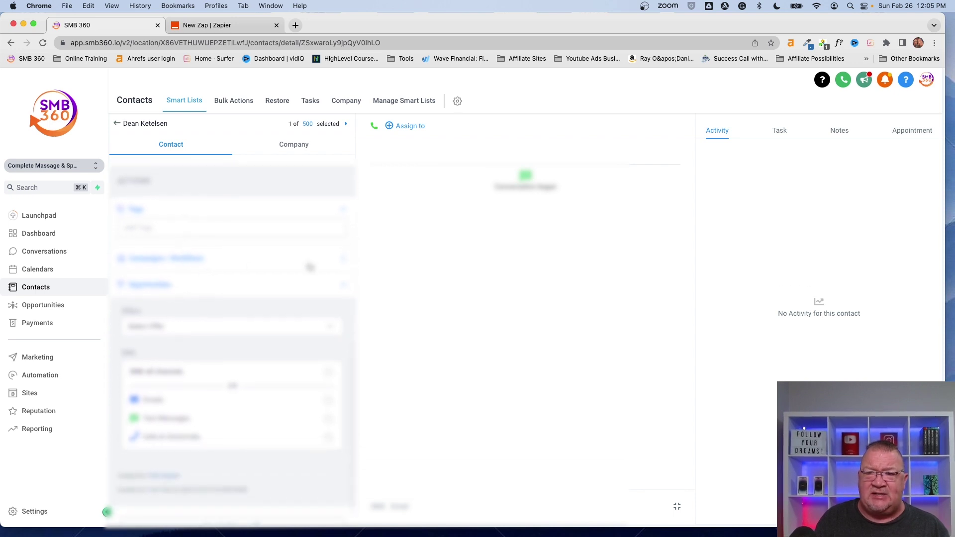
pyautogui.scroll(3, 251, 284)
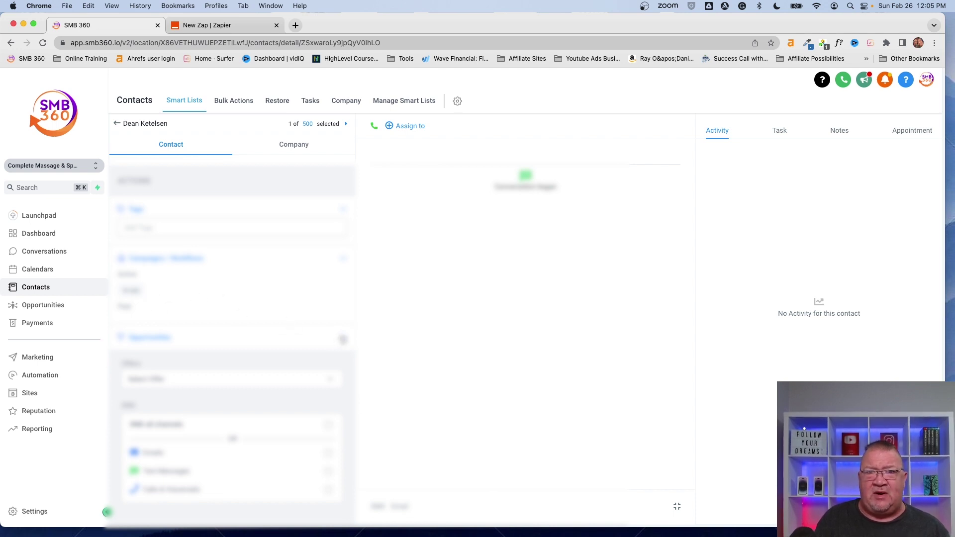
pyautogui.click(343, 339)
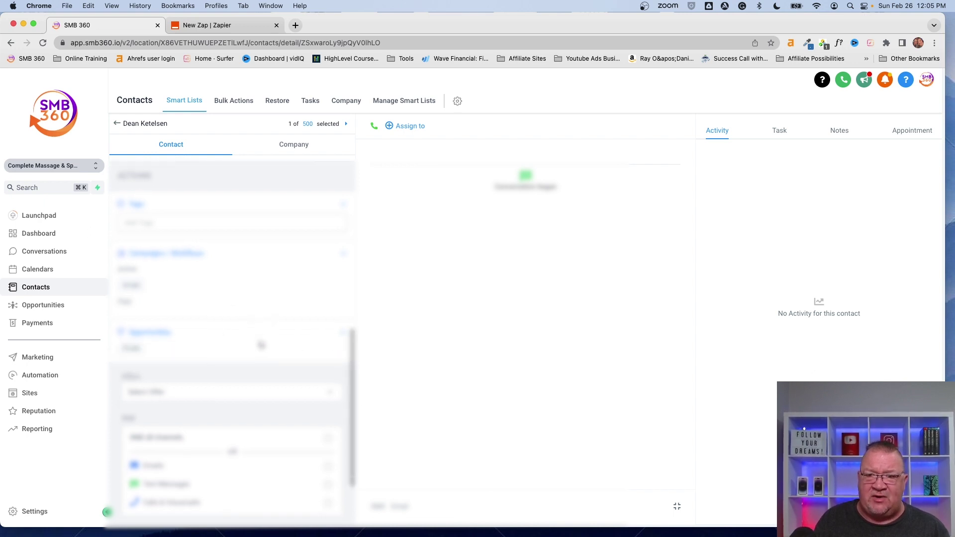
pyautogui.scroll(-3, 249, 329)
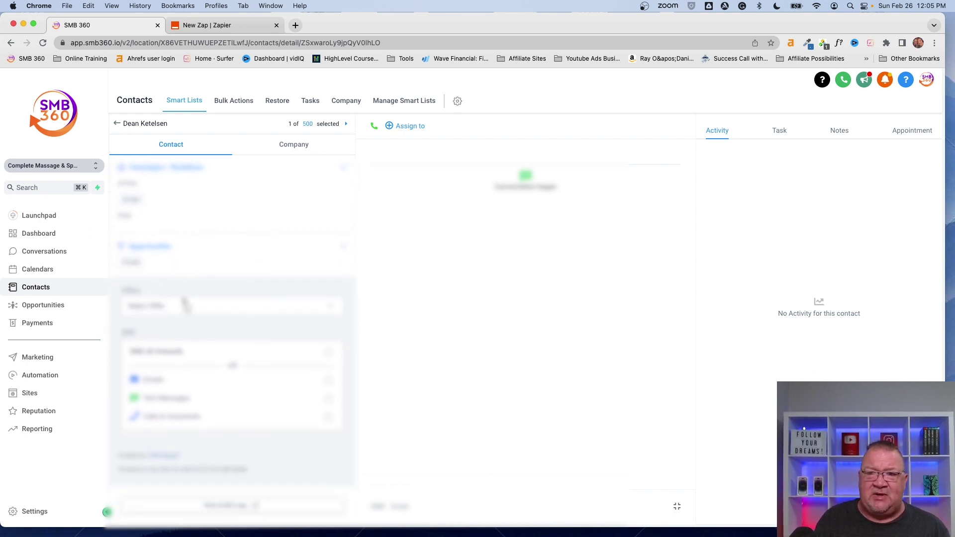
pyautogui.scroll(5, 231, 309)
pyautogui.scroll(1, 231, 310)
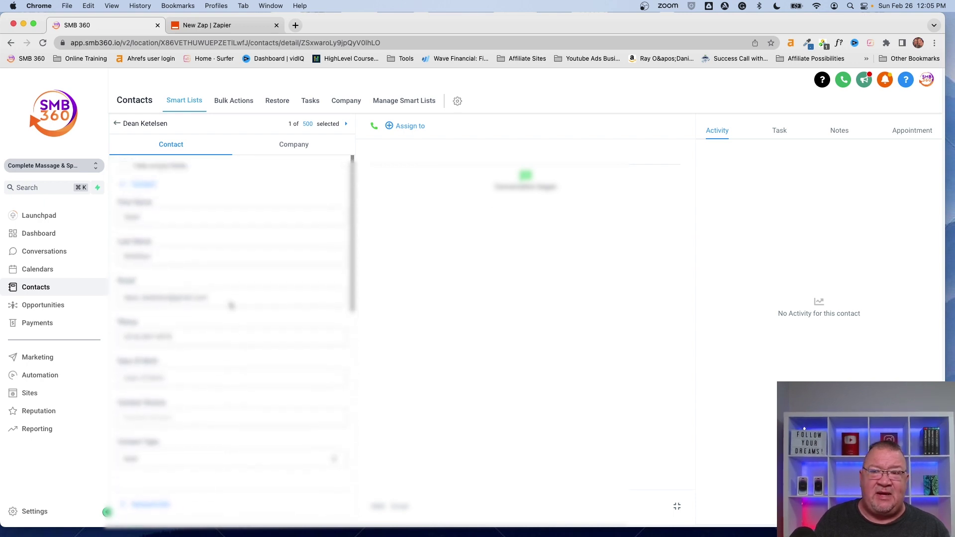
pyautogui.click(295, 147)
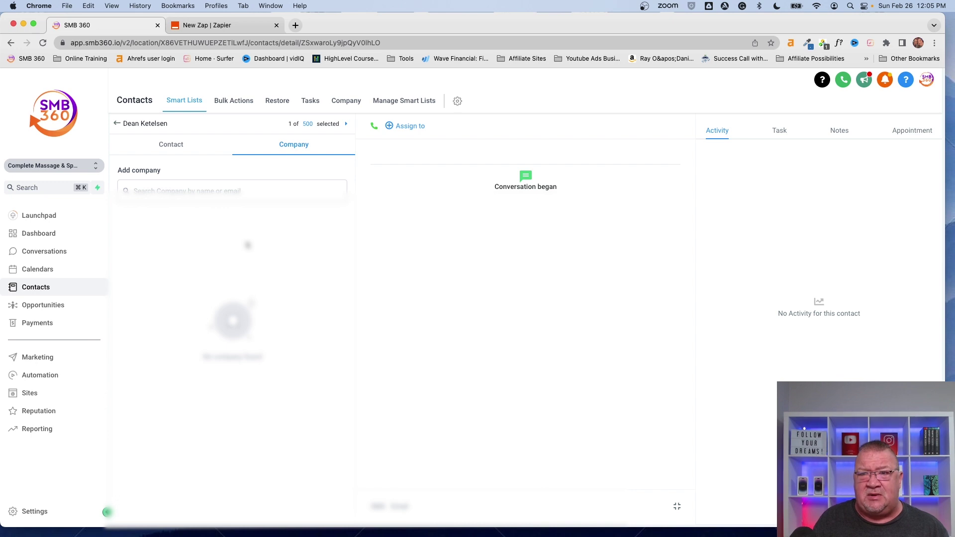
# Return to the contact's own fields, then back to the All contacts list.
pyautogui.click(170, 146)
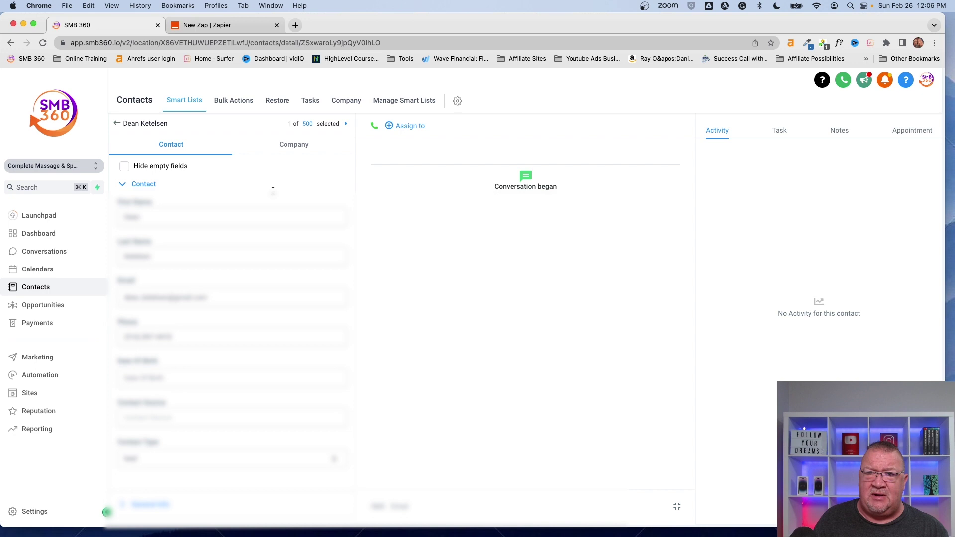
pyautogui.click(118, 124)
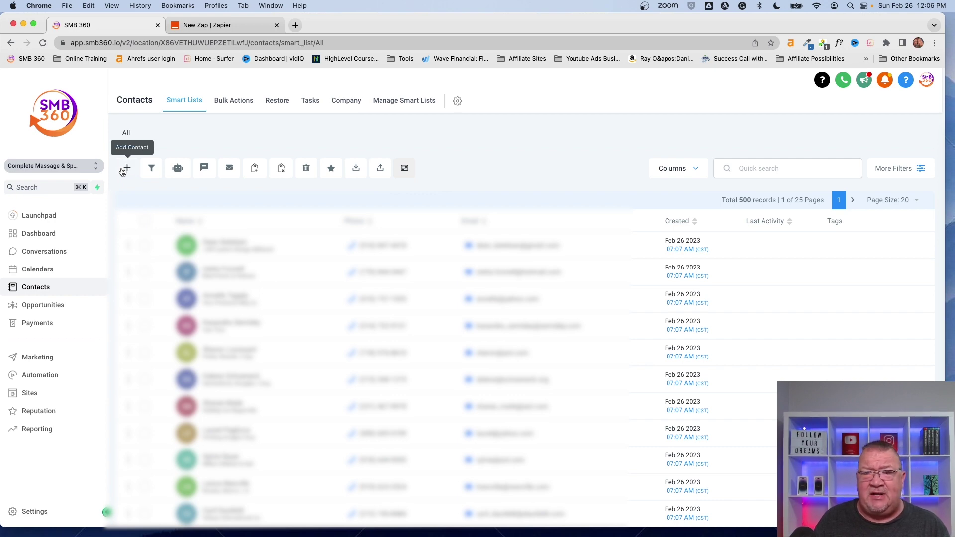
# Start a new contact and dismiss the Add Contact form unsaved.
pyautogui.click(125, 170)
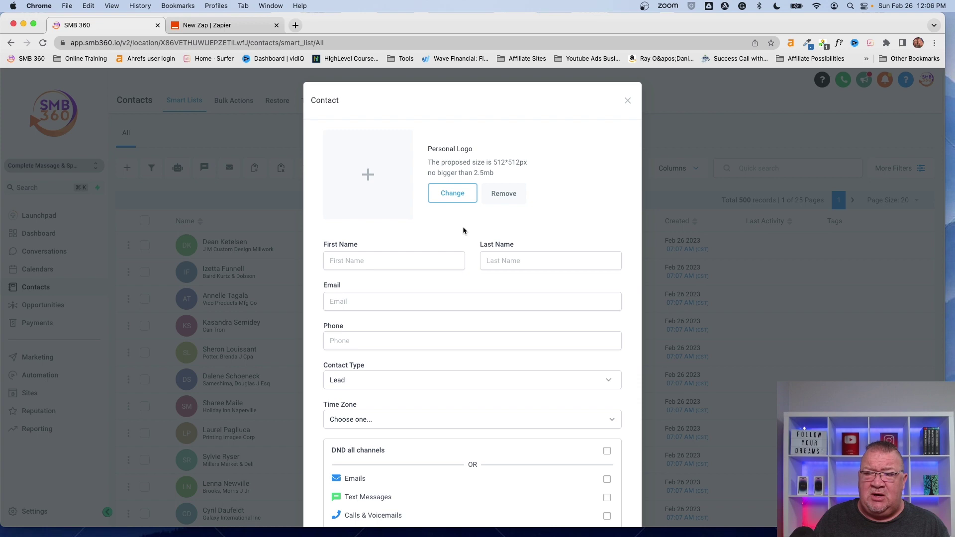
pyautogui.click(627, 101)
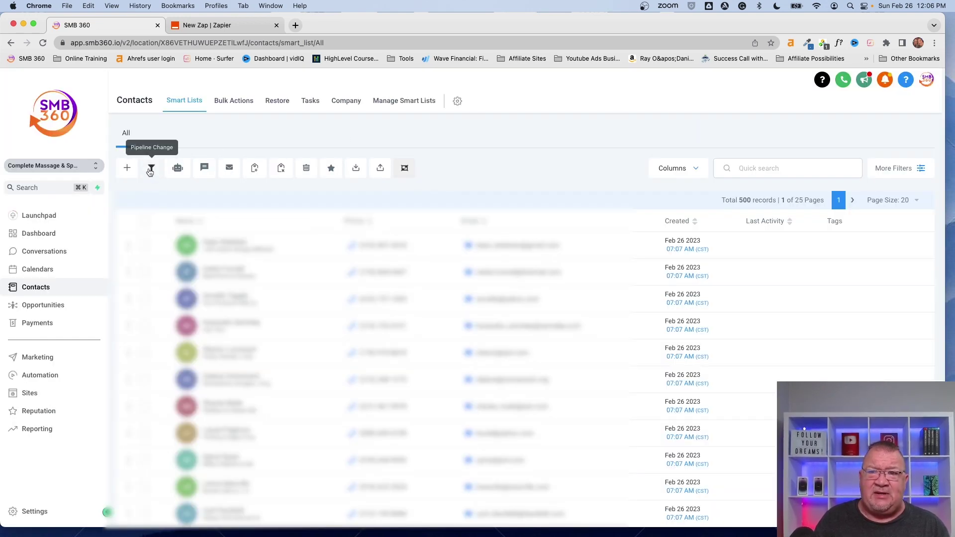
# Select the second and third contacts and dismiss the Pipeline Change opportunity form.
pyautogui.click(144, 299)
pyautogui.click(144, 272)
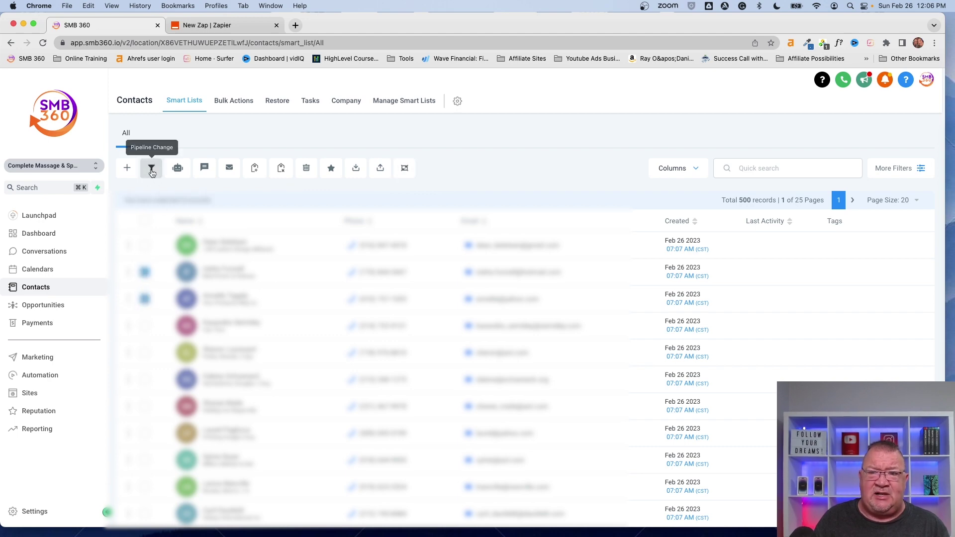
pyautogui.click(152, 169)
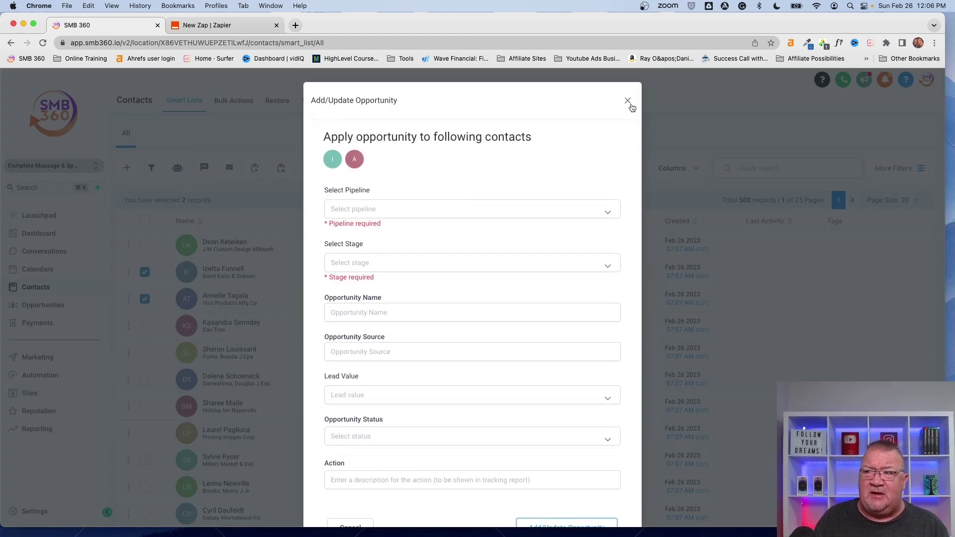
pyautogui.click(629, 101)
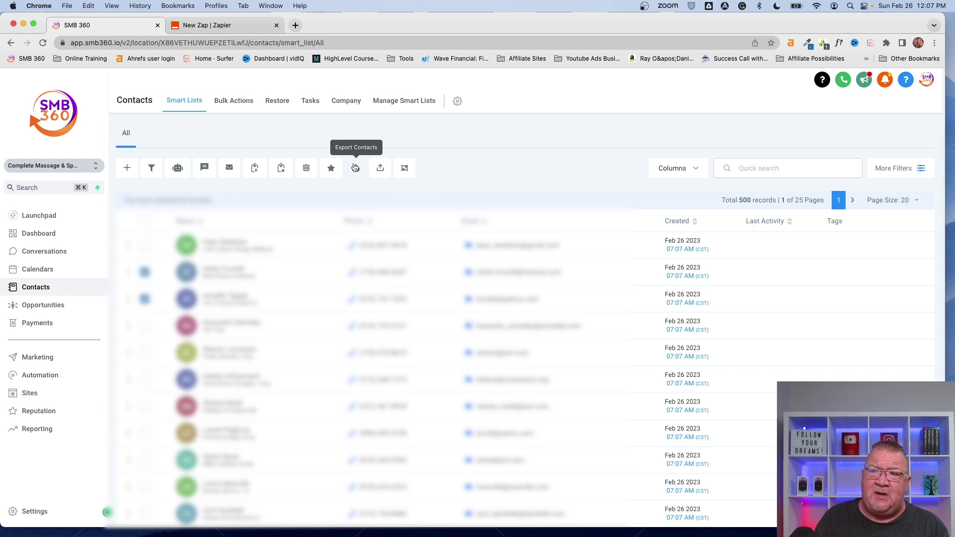
# Also select contacts 1, 4 and 5 and export the five to CSV.
pyautogui.click(144, 245)
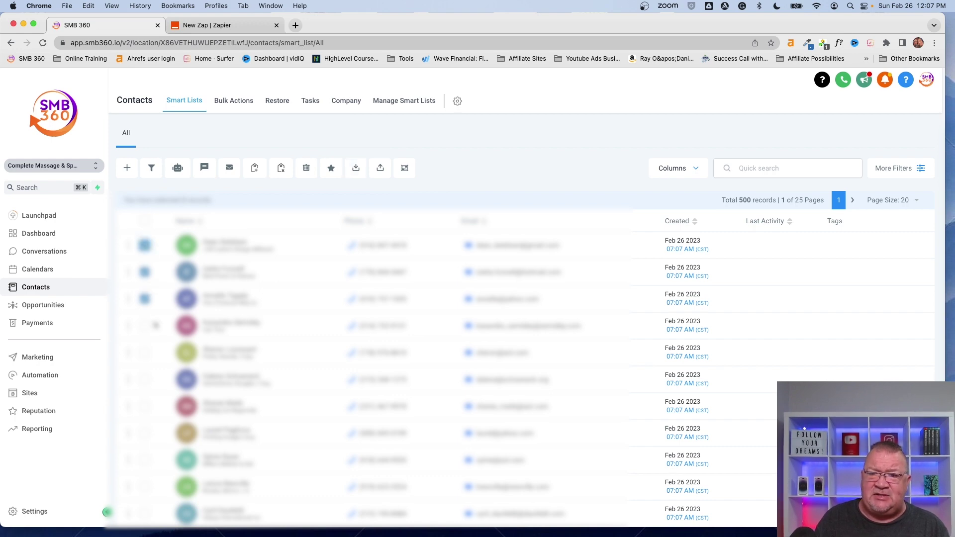
pyautogui.click(143, 326)
pyautogui.click(144, 352)
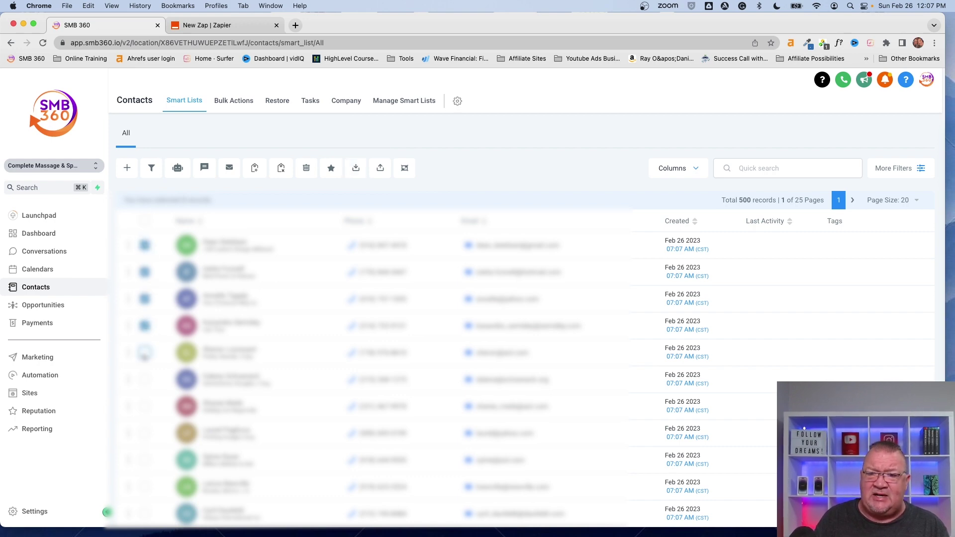
pyautogui.click(355, 167)
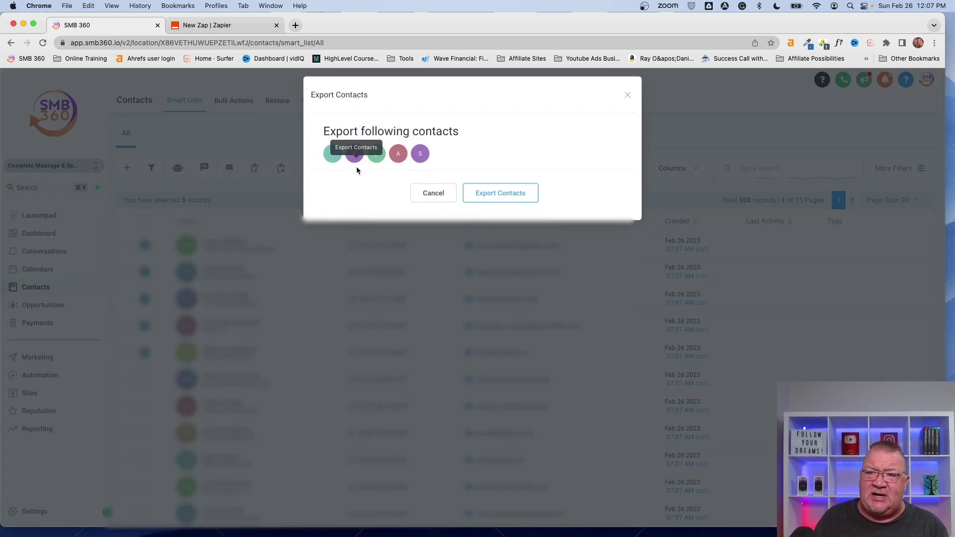
pyautogui.click(500, 199)
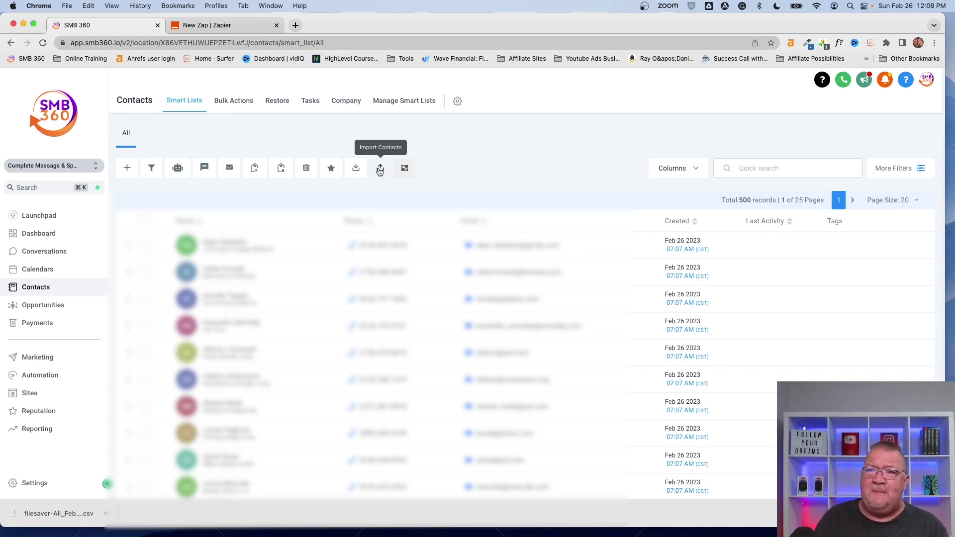
# Start a contact import with customers.csv from Downloads and continue to column matching.
pyautogui.click(379, 170)
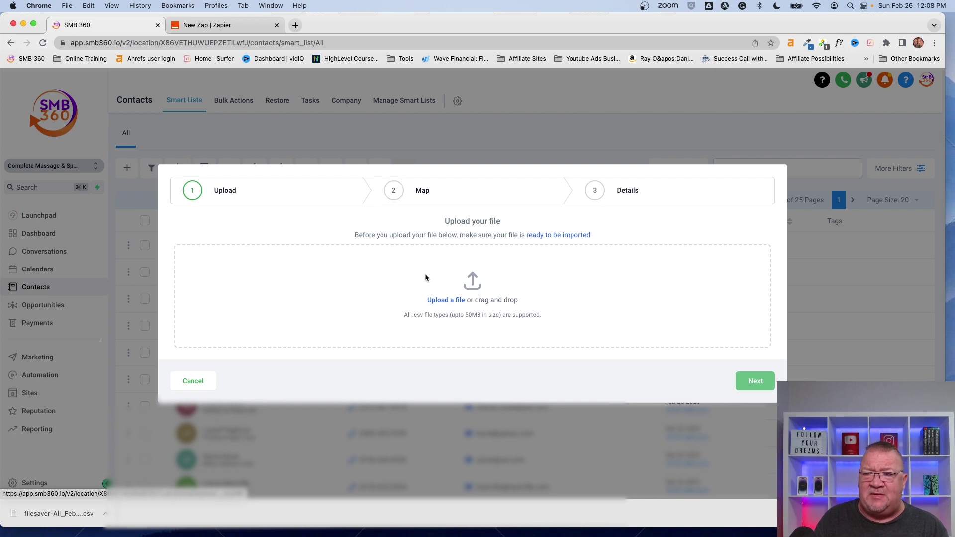
pyautogui.click(445, 301)
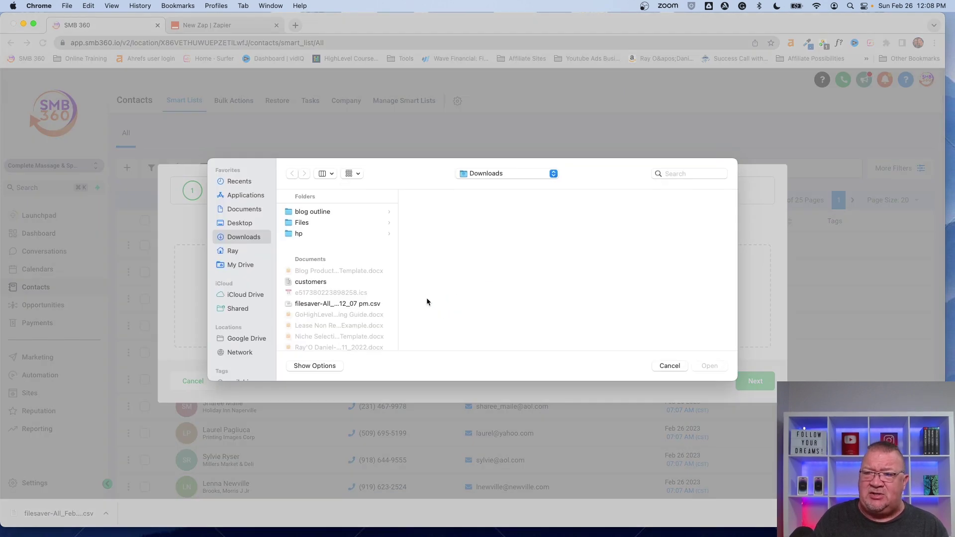
pyautogui.scroll(-2, 319, 280)
pyautogui.click(309, 257)
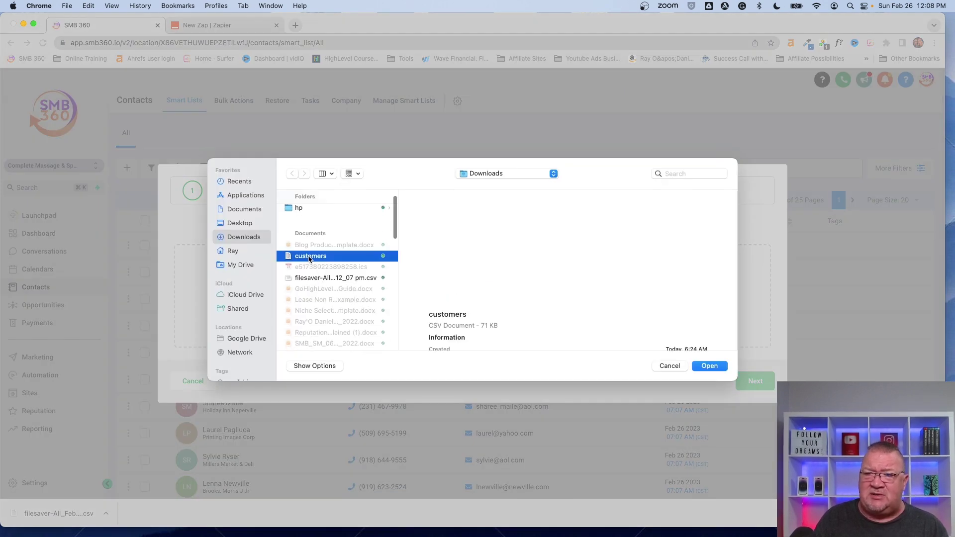
pyautogui.click(709, 366)
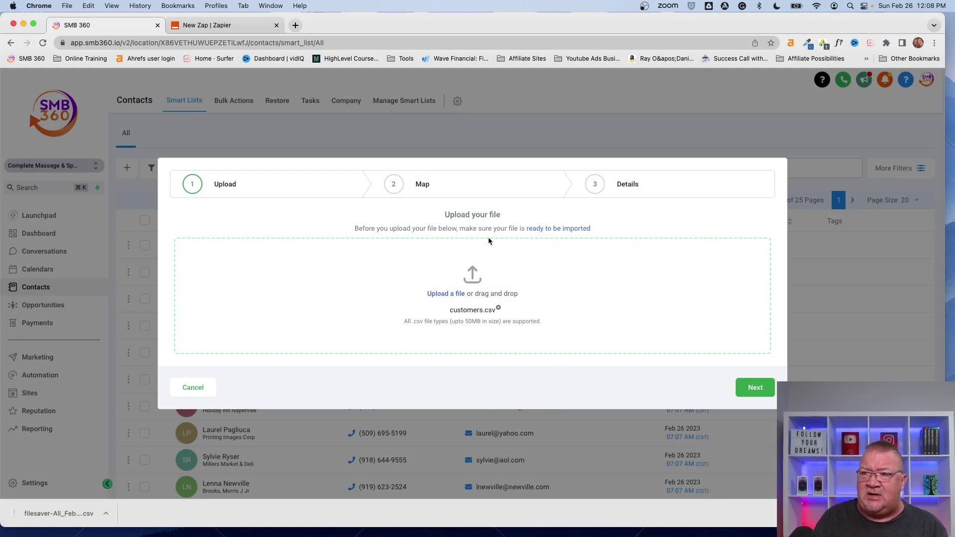
pyautogui.click(756, 387)
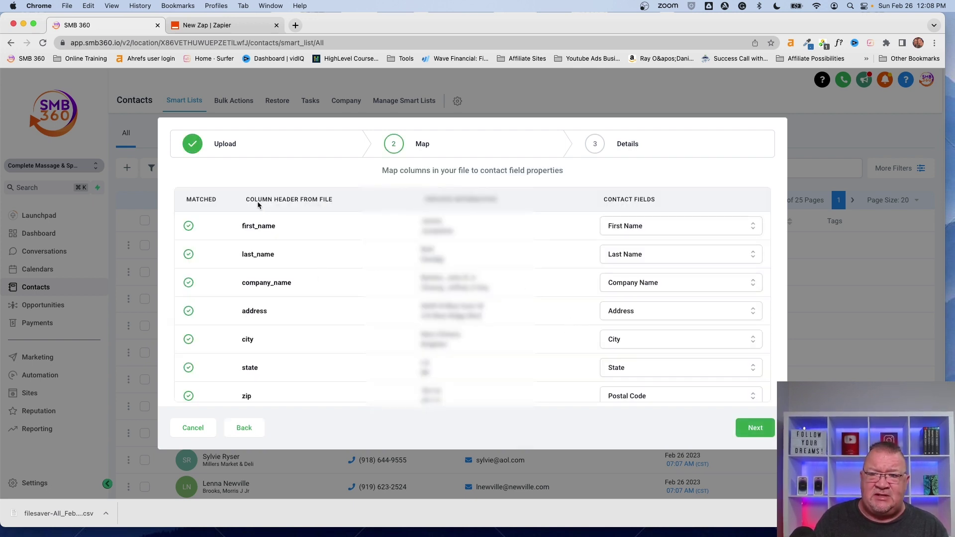
# Review the column-to-field matches, including Postal Code for zip, and advance to Details.
pyautogui.moveTo(244, 199); pyautogui.dragTo(336, 200)
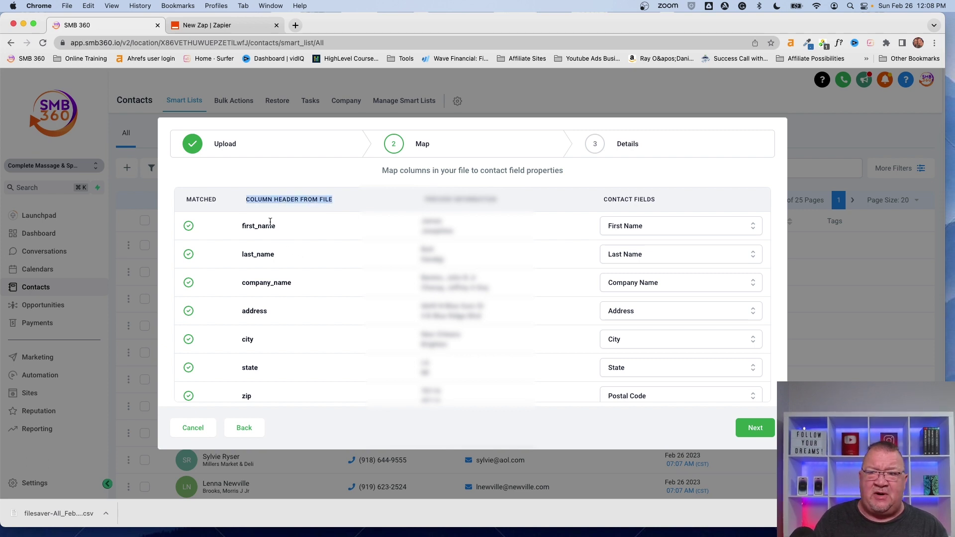
pyautogui.scroll(-2, 258, 317)
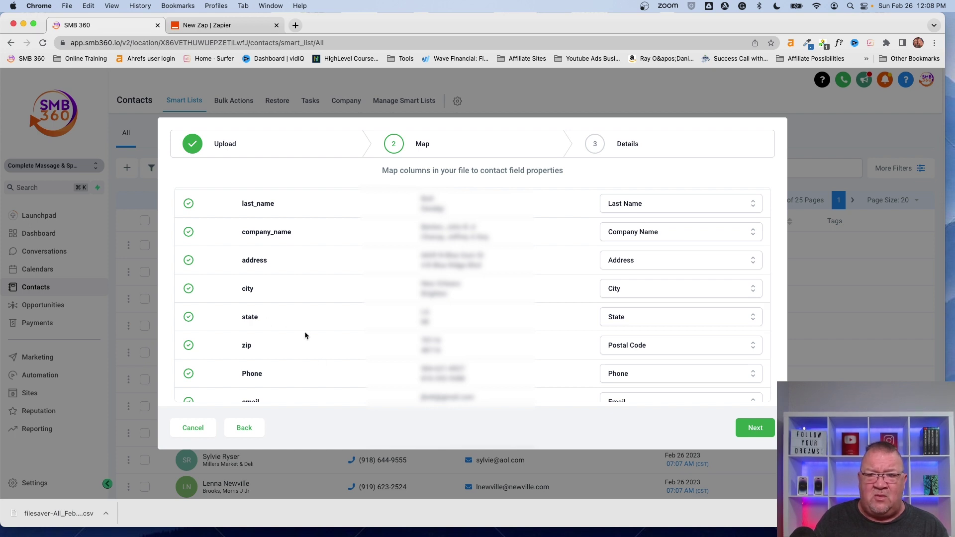
pyautogui.scroll(-2, 298, 335)
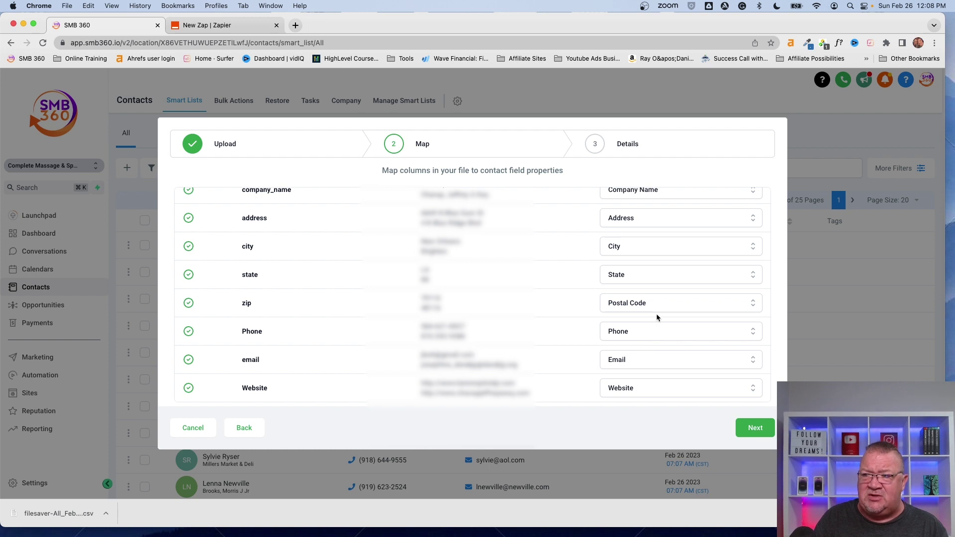
pyautogui.click(630, 302)
pyautogui.click(629, 302)
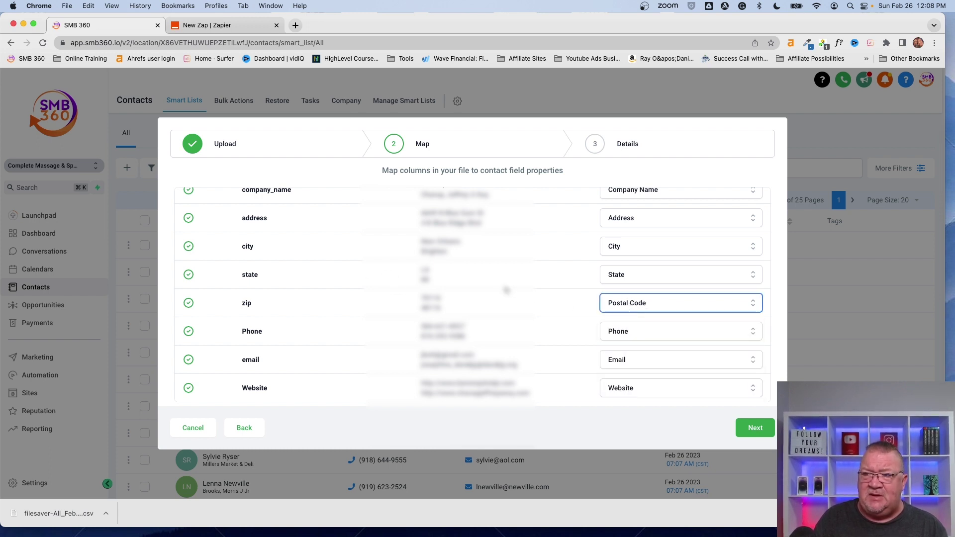
pyautogui.scroll(4, 196, 253)
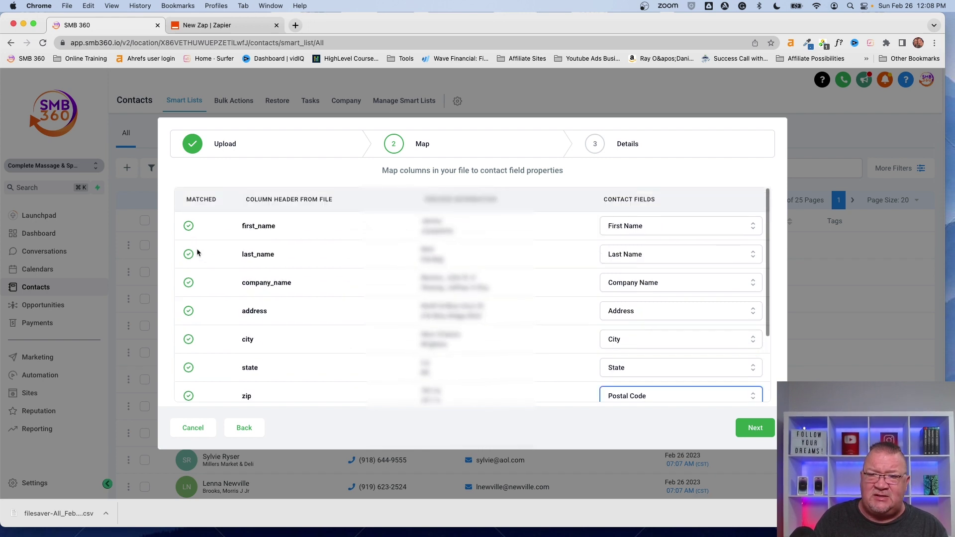
pyautogui.scroll(-4, 186, 289)
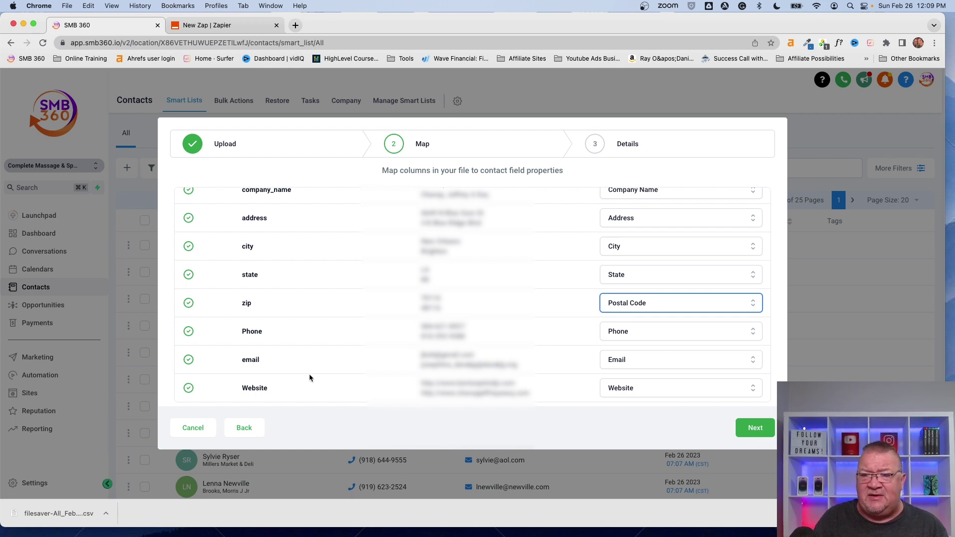
pyautogui.click(754, 428)
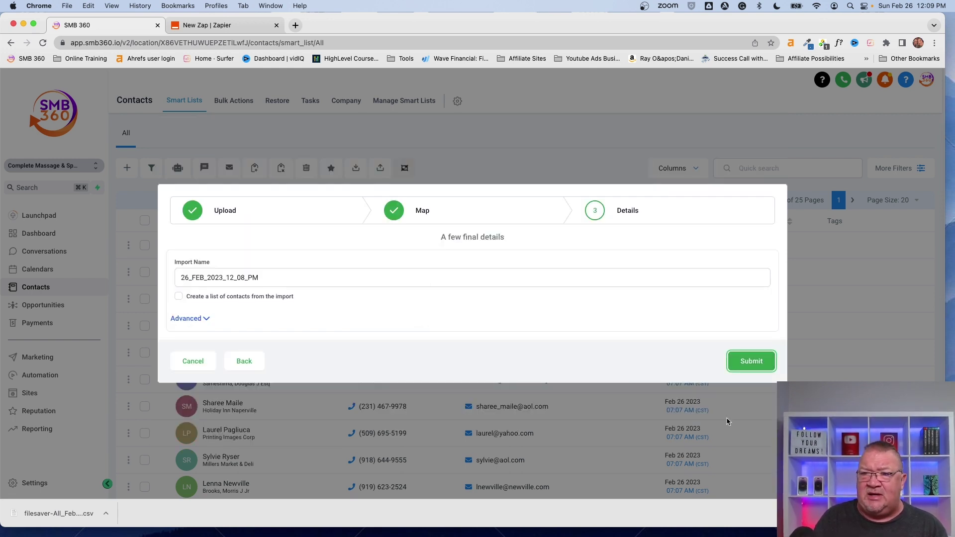
# Review the Advanced import options, then cancel the import.
pyautogui.click(190, 318)
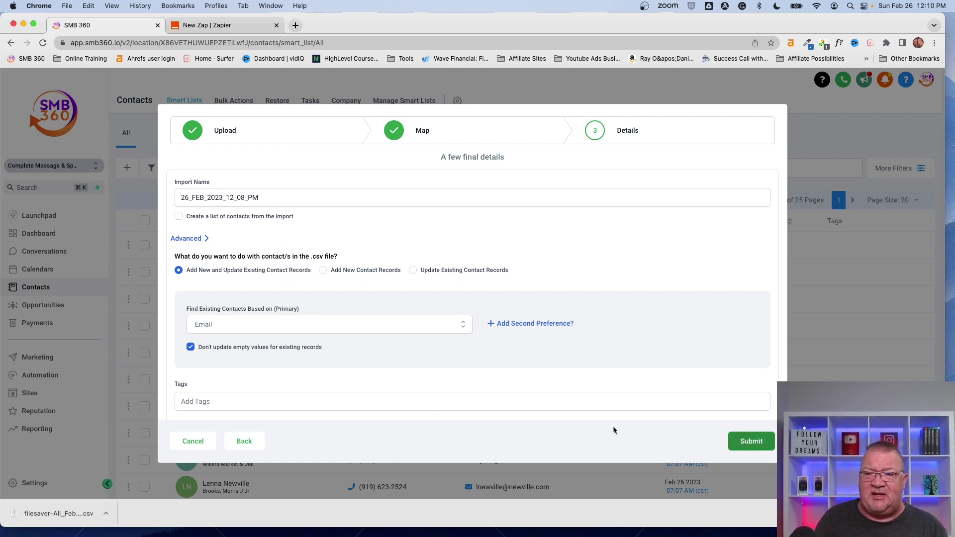
pyautogui.click(193, 441)
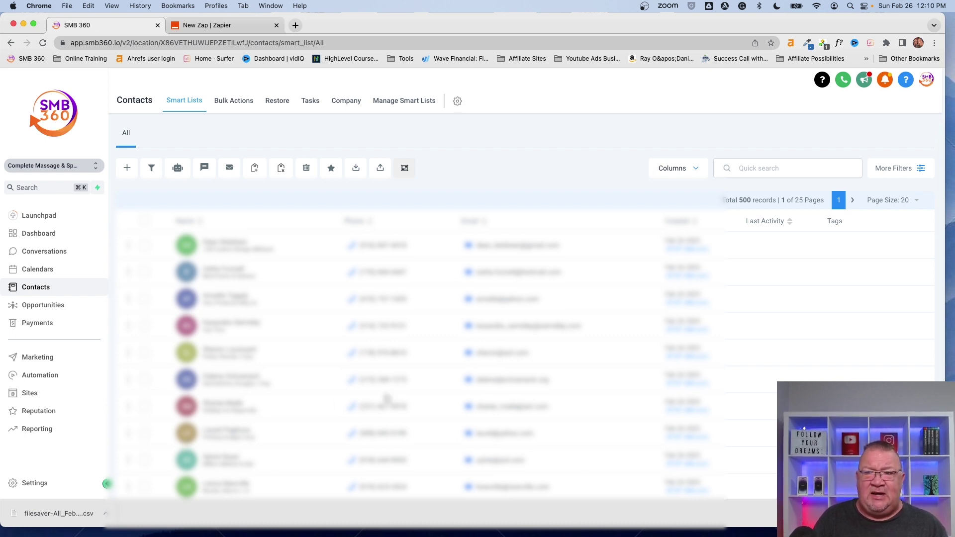
pyautogui.scroll(-5, 409, 316)
pyautogui.scroll(-3, 409, 315)
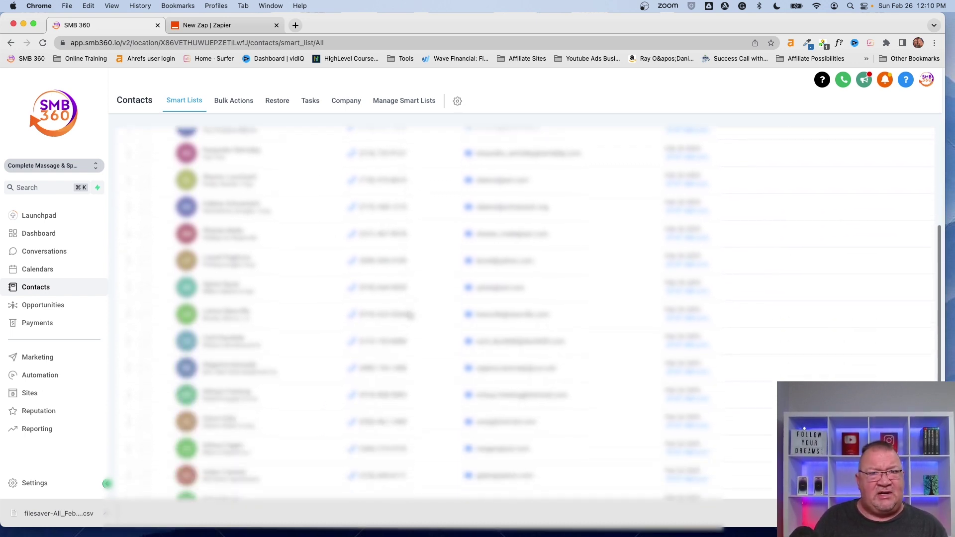
pyautogui.scroll(8, 409, 315)
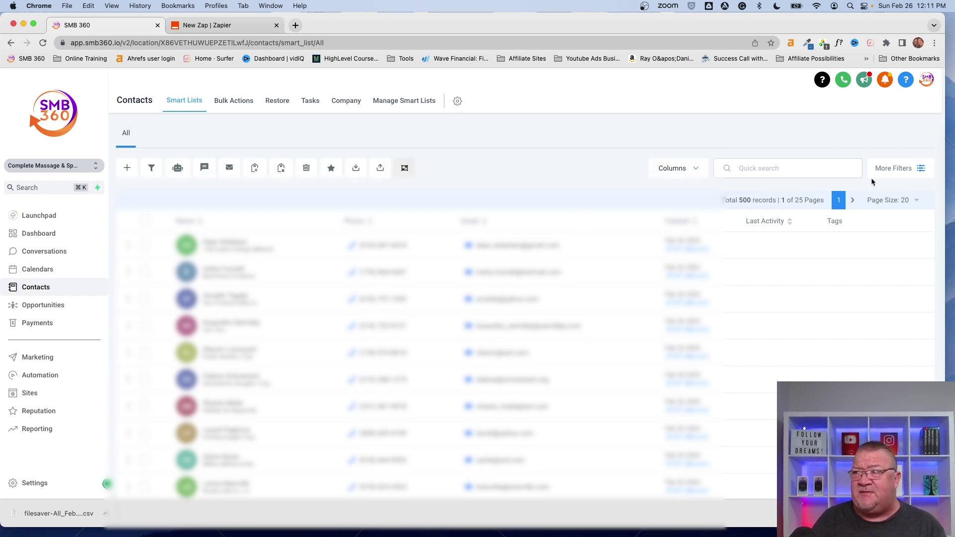
# Show the contact filters panel via More Filters.
pyautogui.click(892, 171)
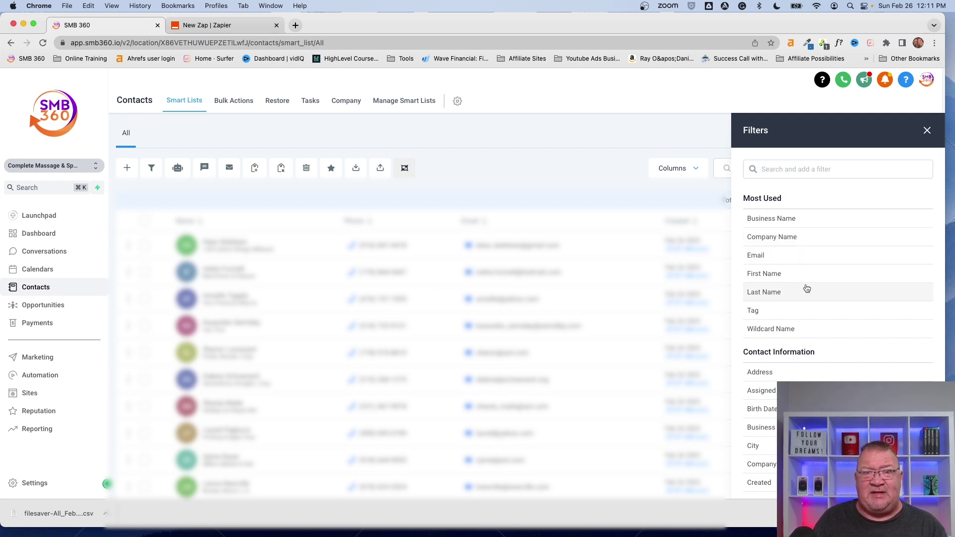
# Filter contacts where First Name is Kasandra.
pyautogui.click(776, 277)
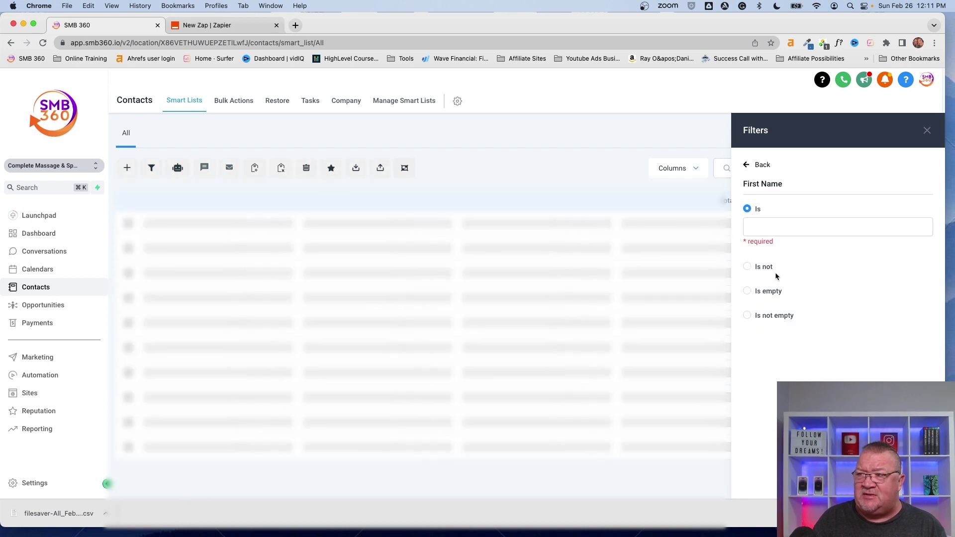
pyautogui.click(784, 227)
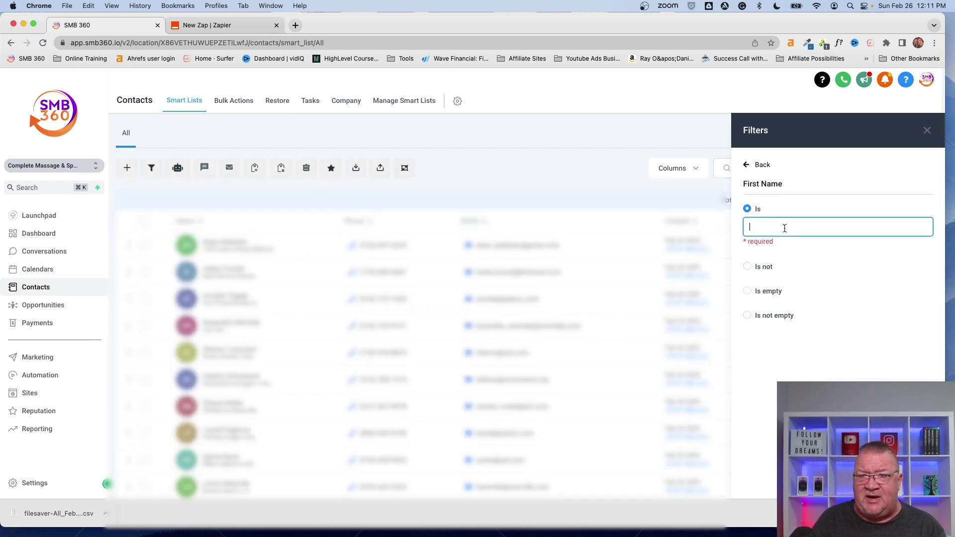
pyautogui.write('Kas')
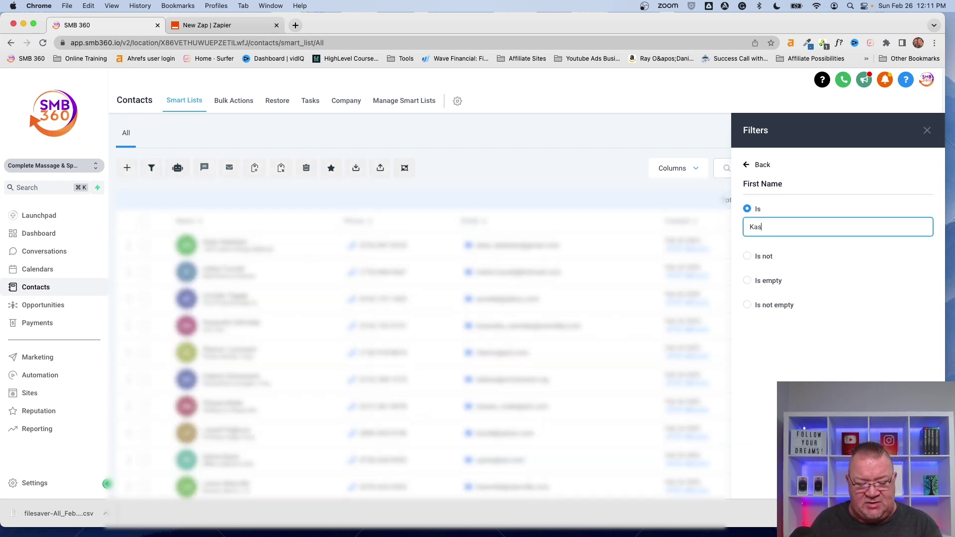
pyautogui.write('andra')
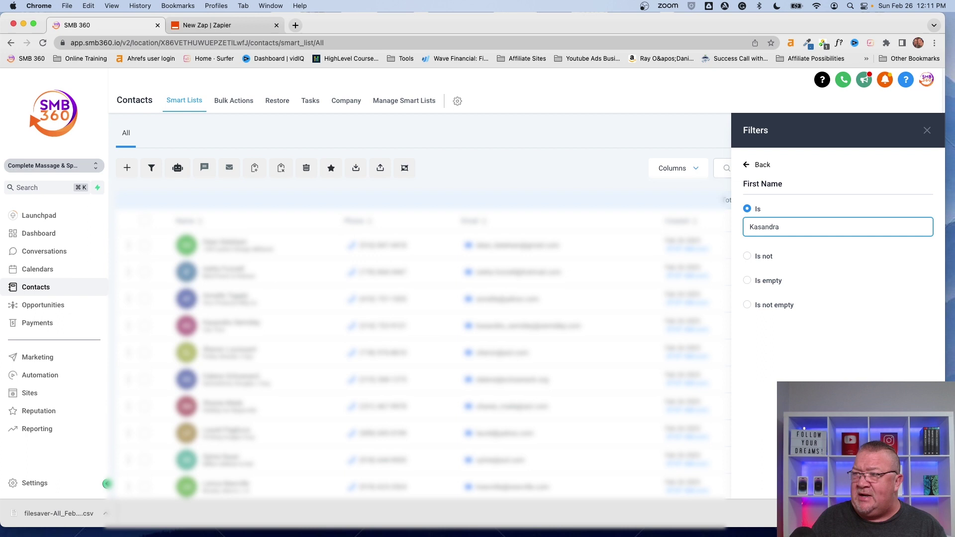
pyautogui.press('Return')
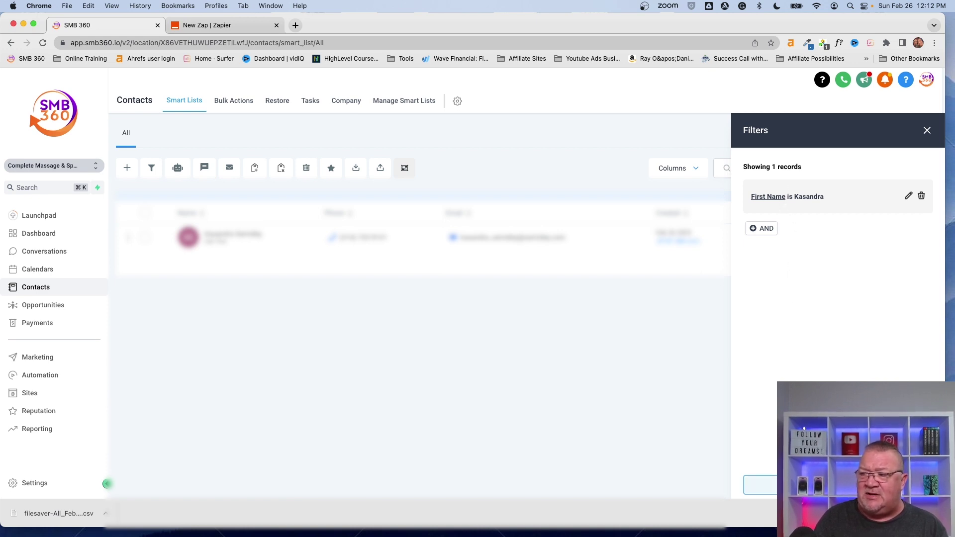
pyautogui.click(760, 485)
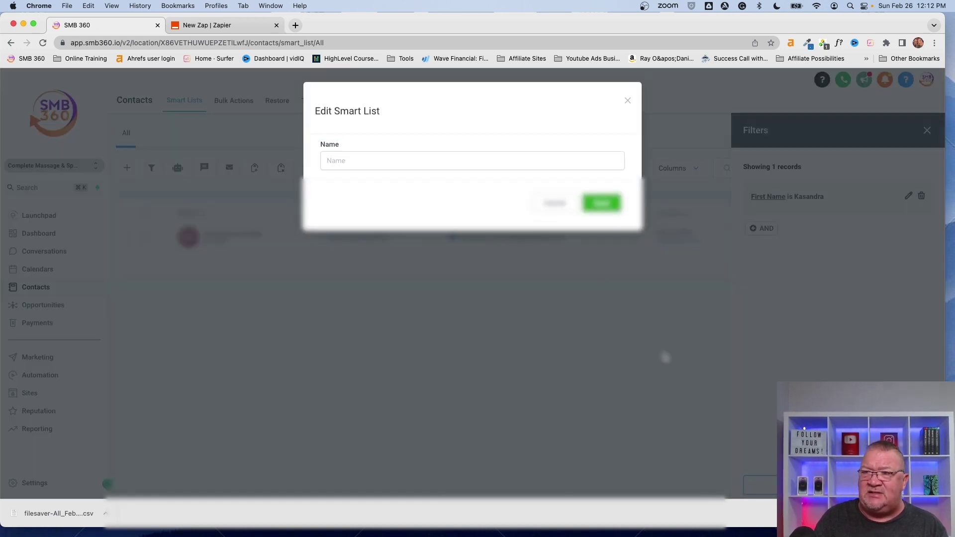
pyautogui.click(373, 159)
pyautogui.write('Peop')
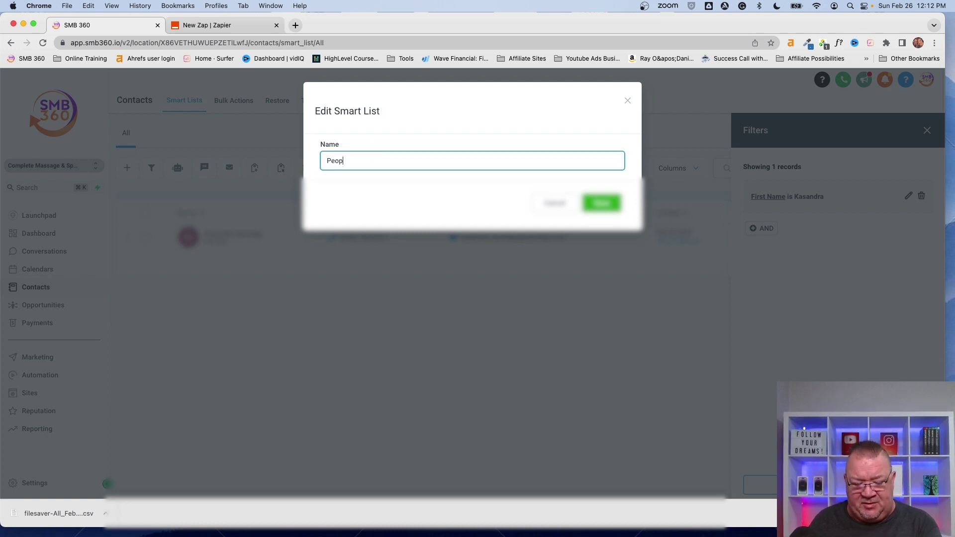
pyautogui.write('le named K')
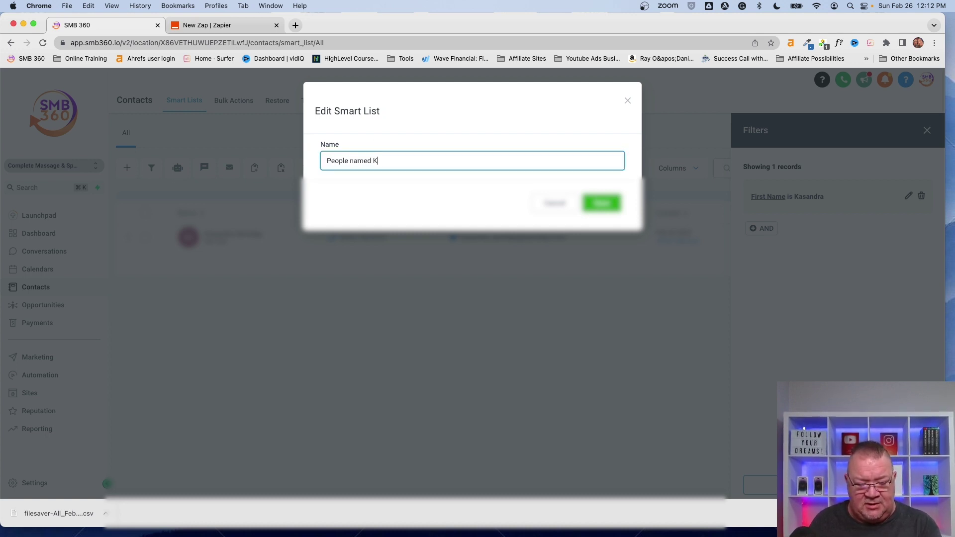
pyautogui.write('asandra')
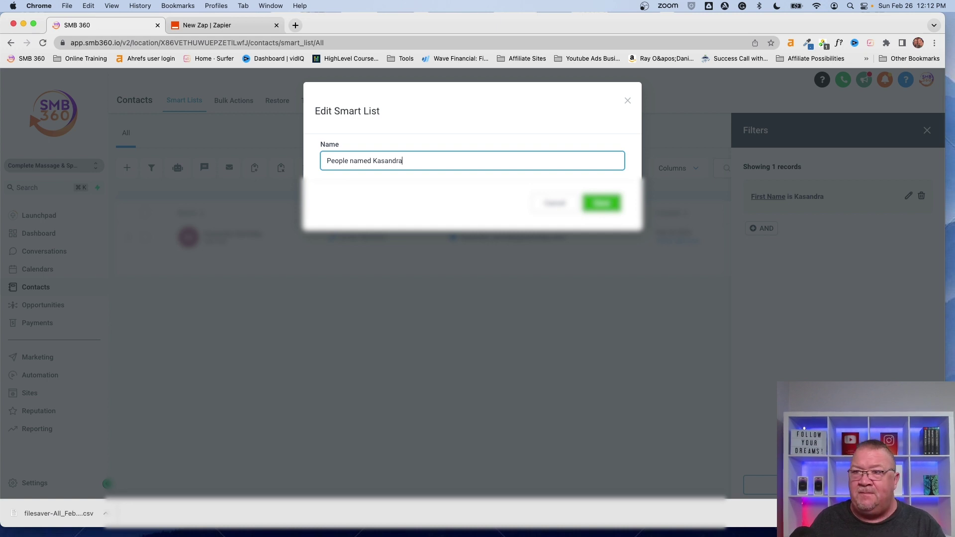
pyautogui.click(603, 203)
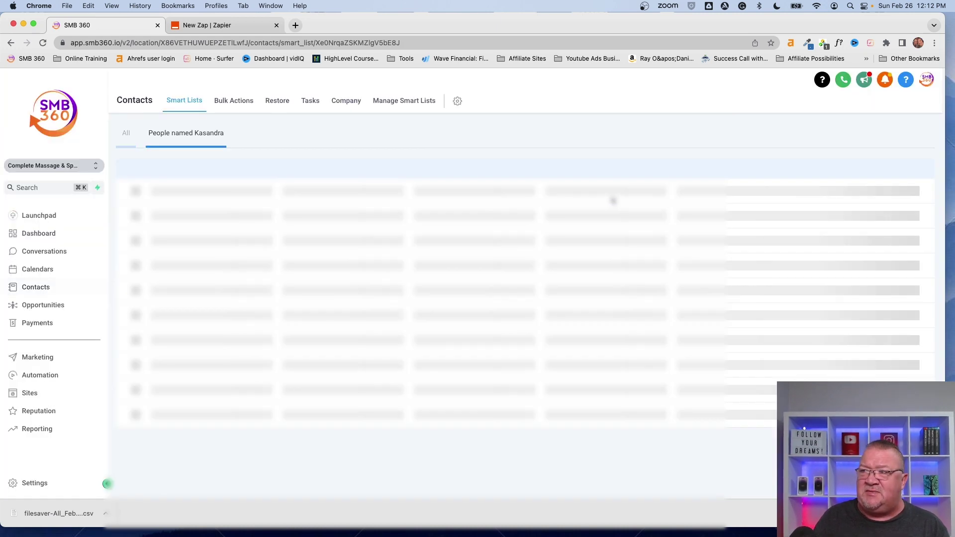
pyautogui.click(932, 133)
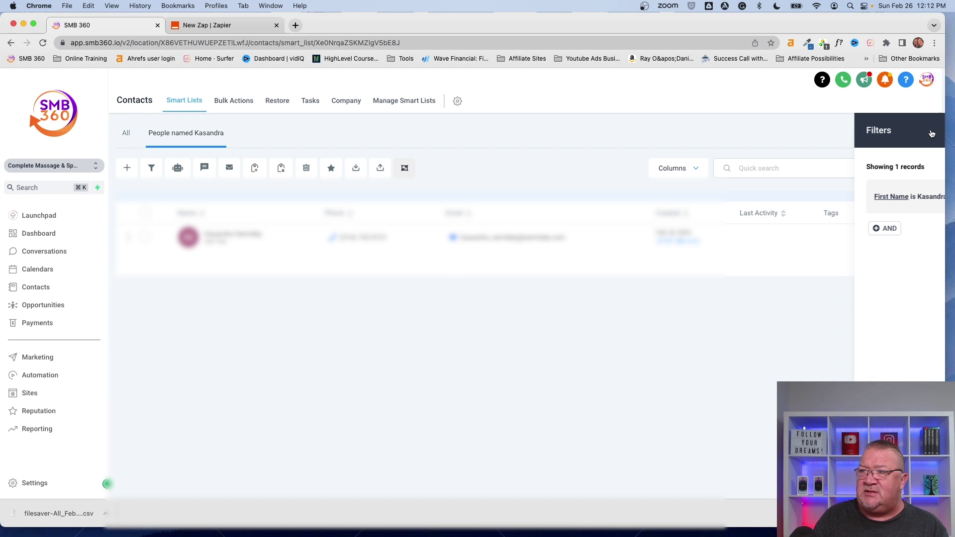
pyautogui.click(126, 133)
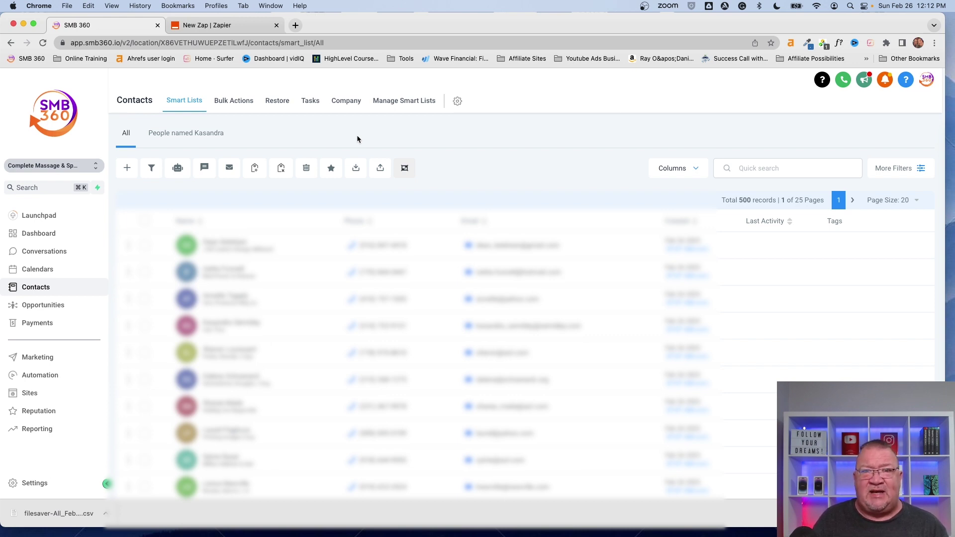
pyautogui.click(203, 138)
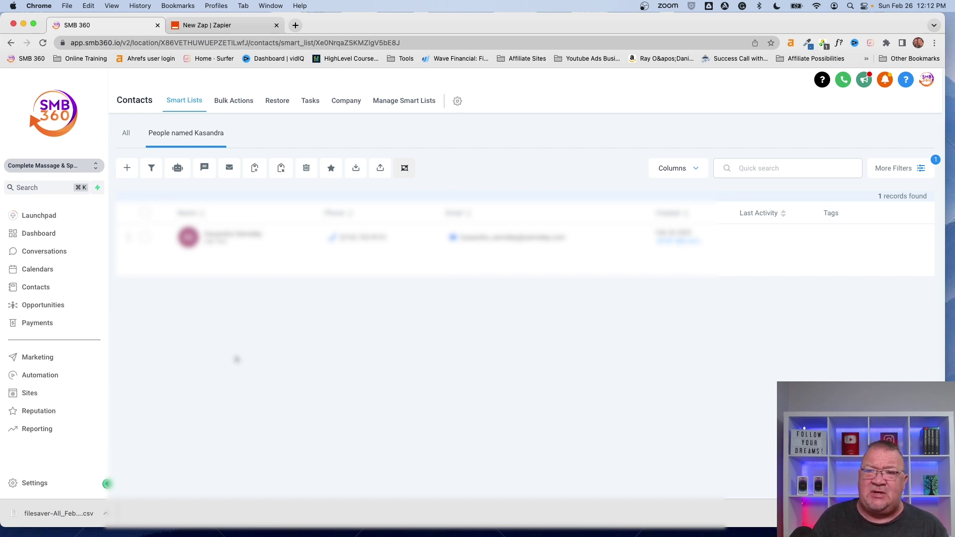
pyautogui.click(124, 135)
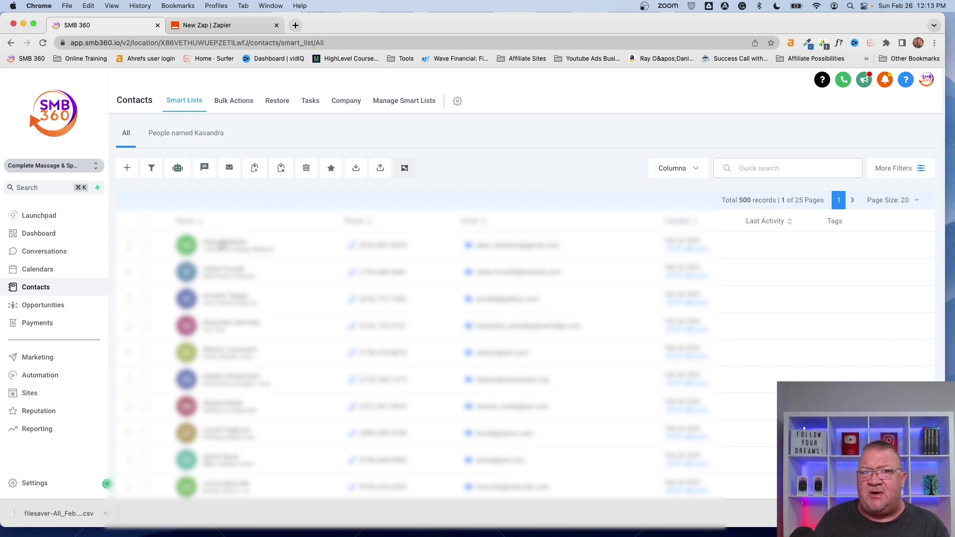
pyautogui.click(221, 245)
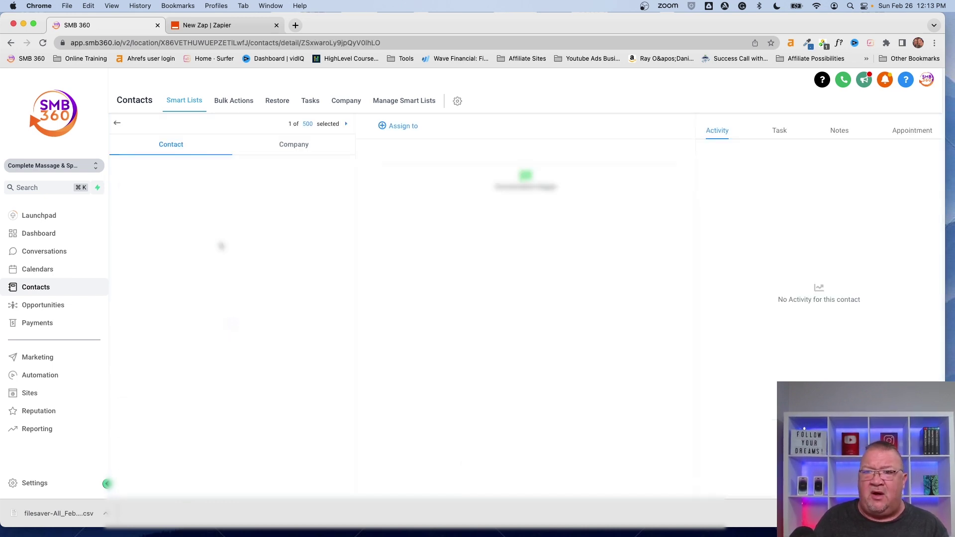
pyautogui.scroll(-5, 221, 247)
pyautogui.scroll(-3, 216, 247)
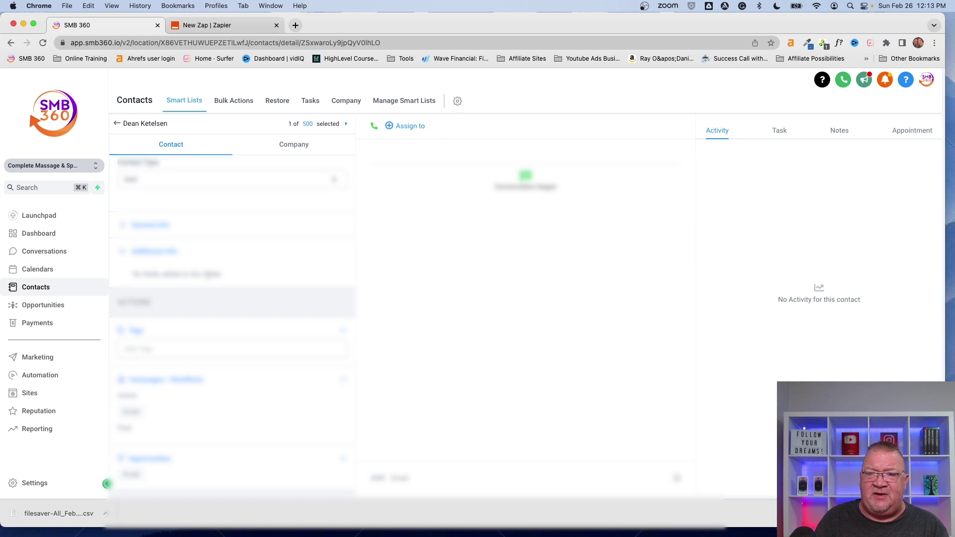
pyautogui.click(122, 253)
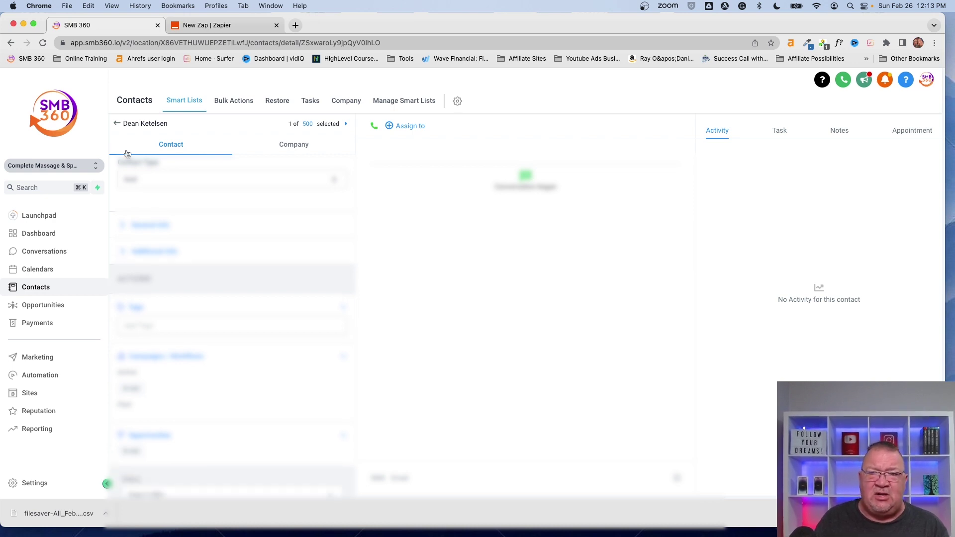
pyautogui.click(116, 124)
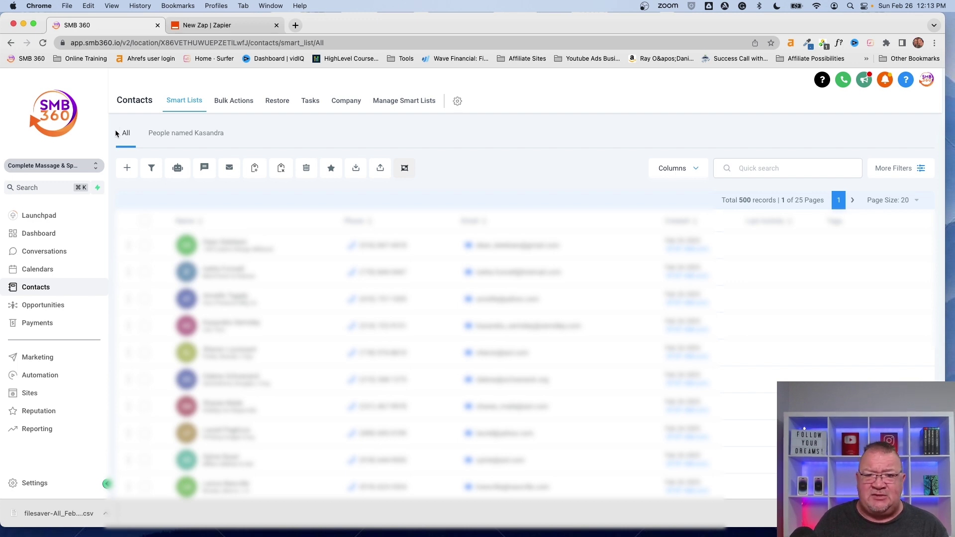
# Start a new contact custom field in Settings > Custom Fields, choosing the Date Picker type.
pyautogui.click(34, 483)
pyautogui.scroll(-3, 50, 369)
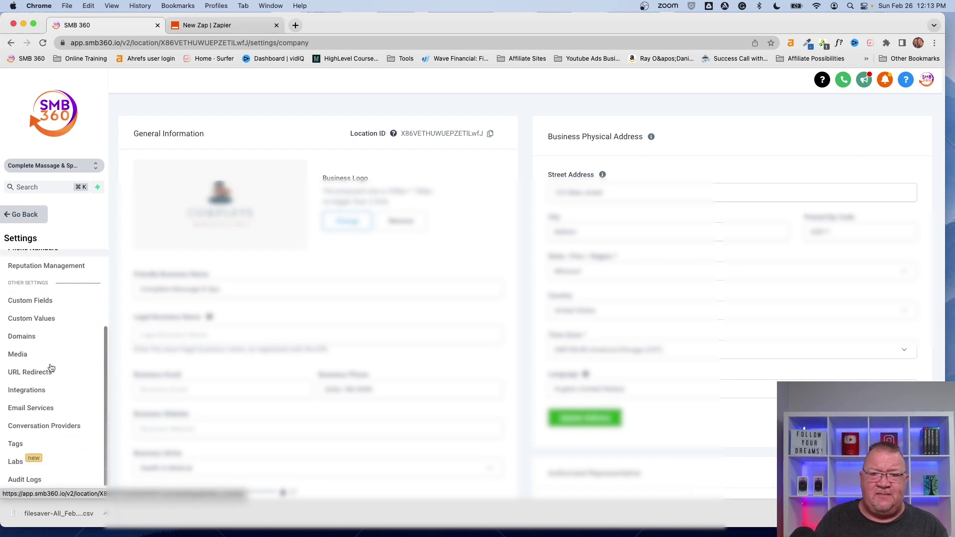
pyautogui.click(30, 300)
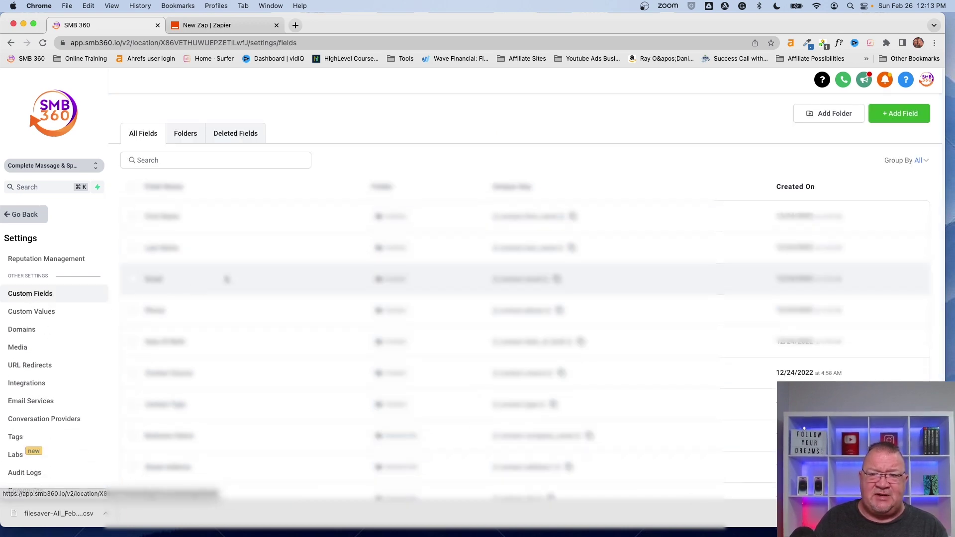
pyautogui.click(900, 114)
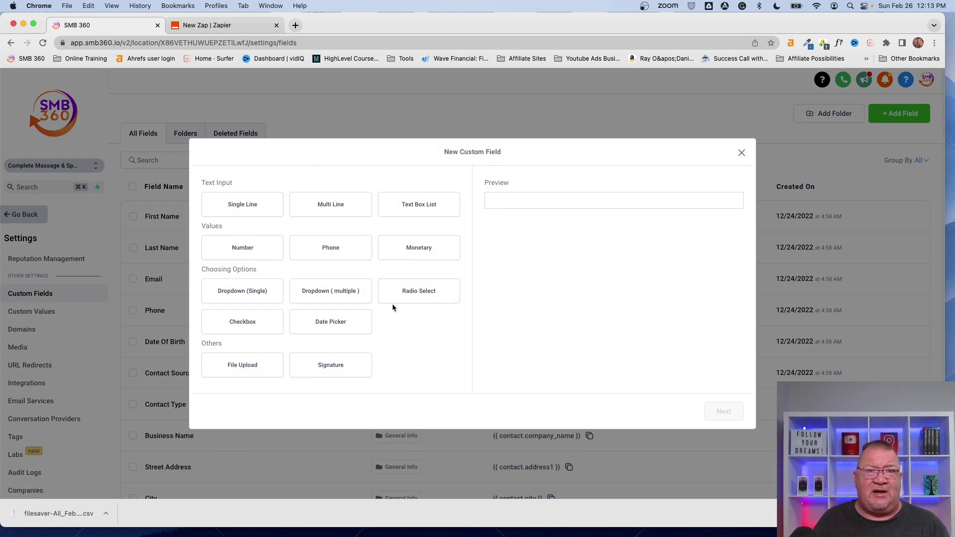
pyautogui.click(324, 325)
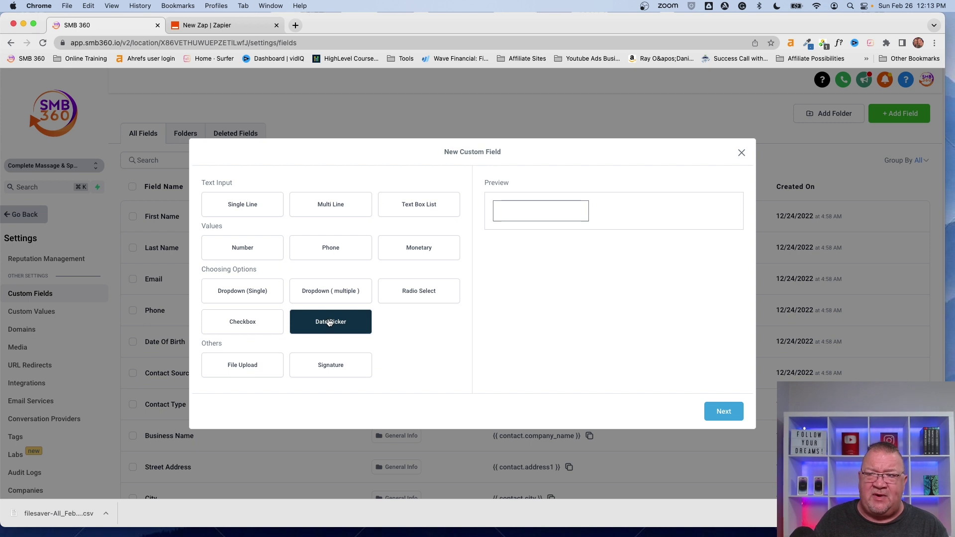
pyautogui.click(724, 411)
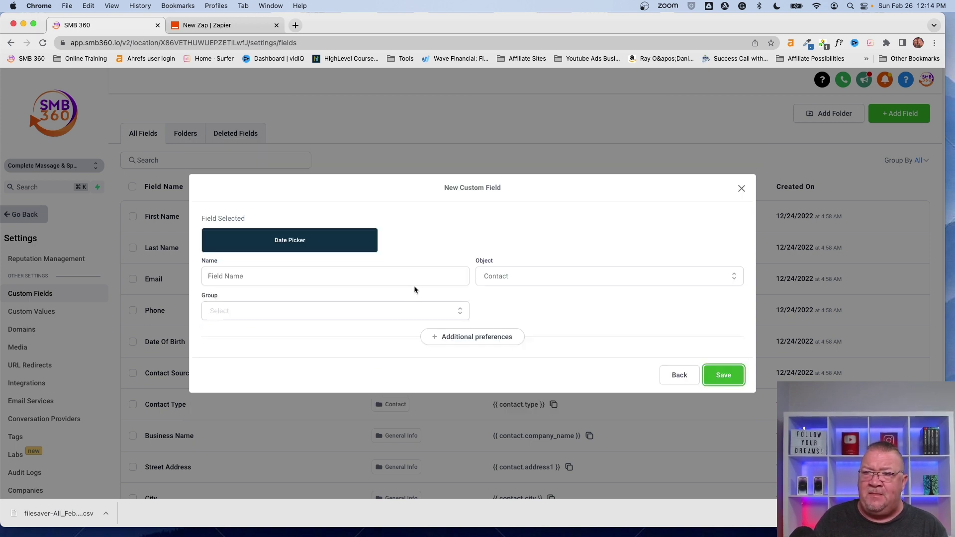
# Name the field Anniversary Date, group it under Additional Info, save it and return to contacts.
pyautogui.click(254, 276)
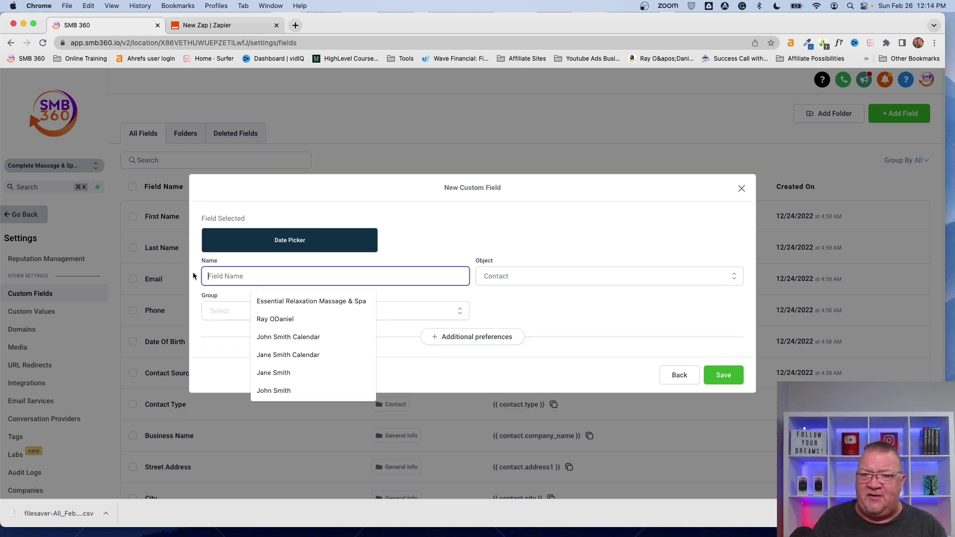
pyautogui.write('Ann')
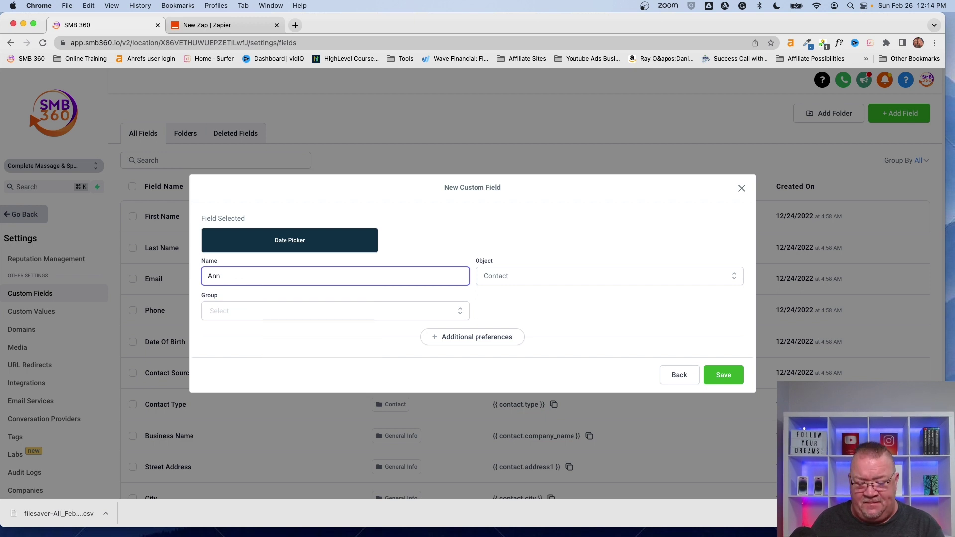
pyautogui.write('iversary Date')
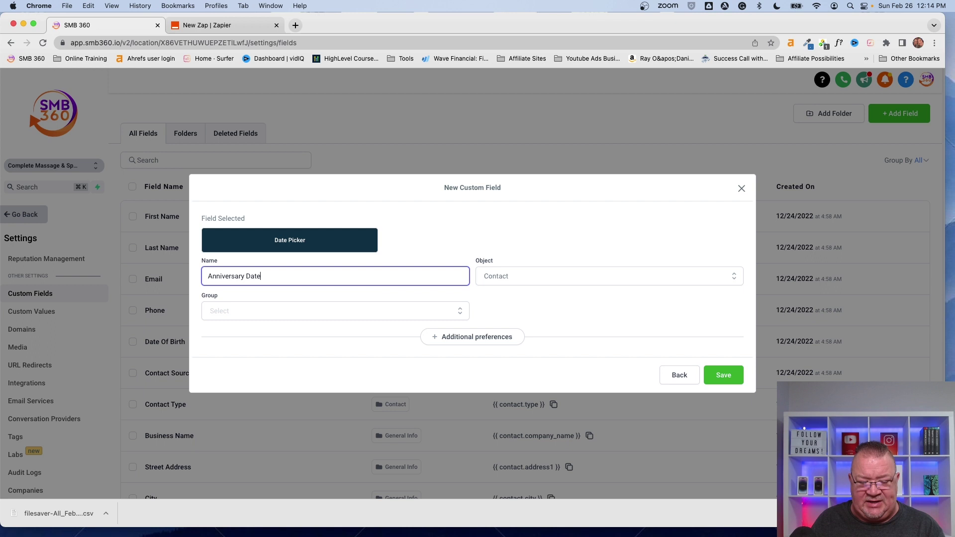
pyautogui.press('Tab')
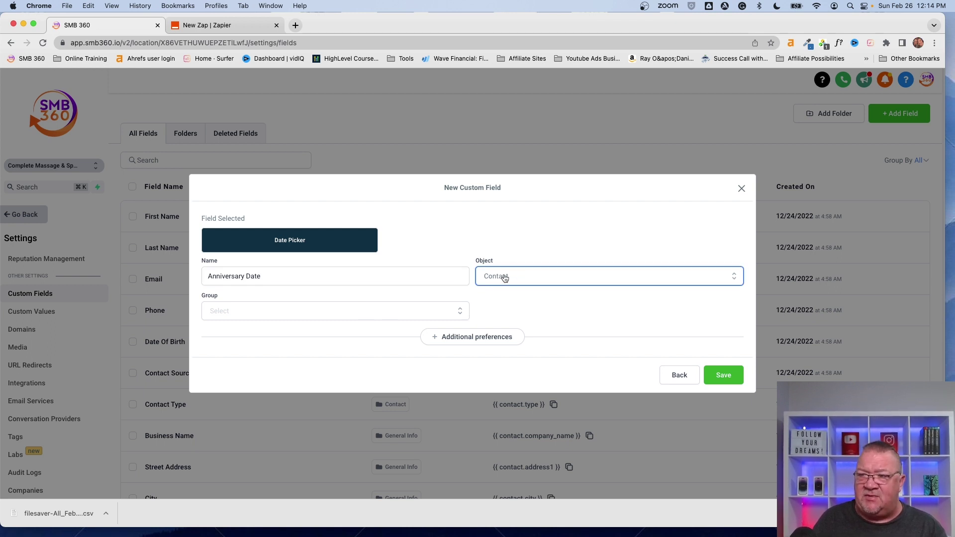
pyautogui.click(239, 312)
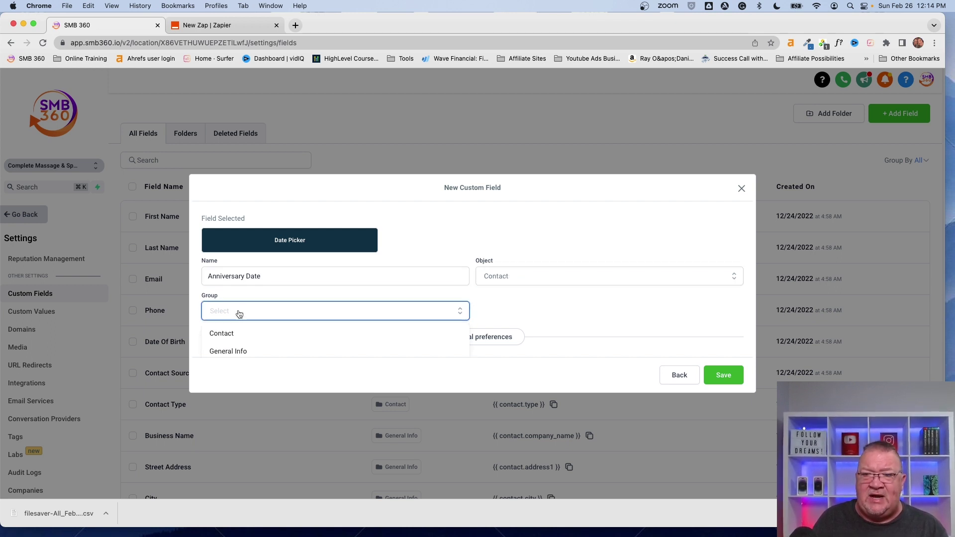
pyautogui.scroll(-1, 256, 336)
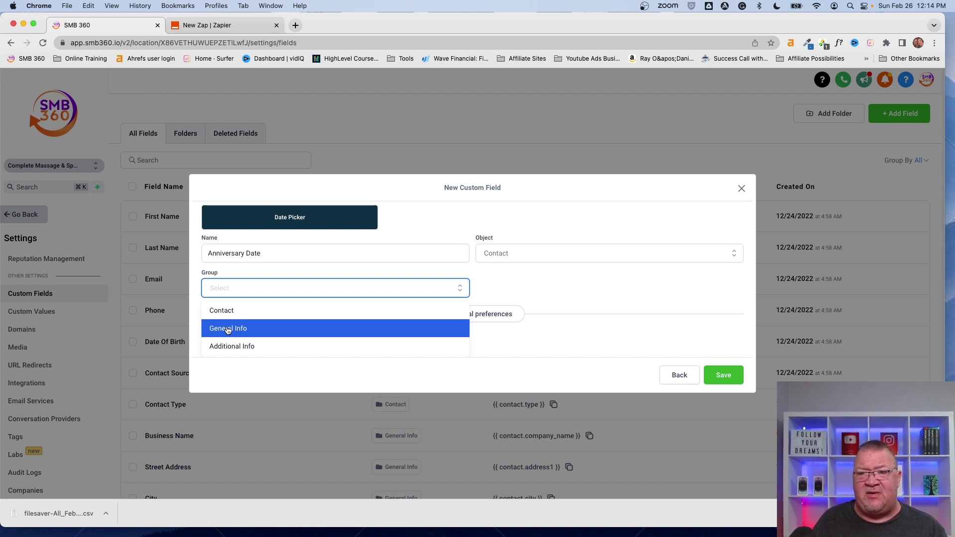
pyautogui.click(232, 346)
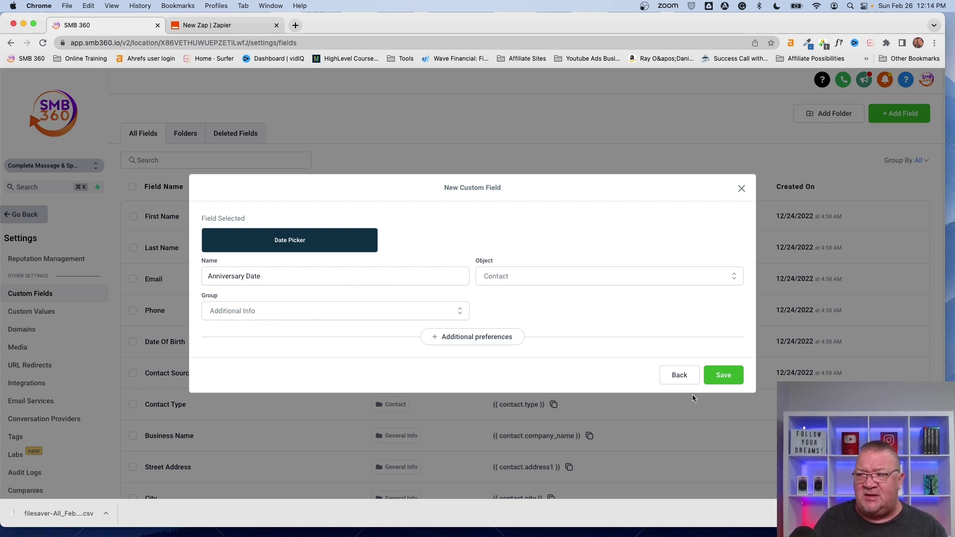
pyautogui.click(723, 376)
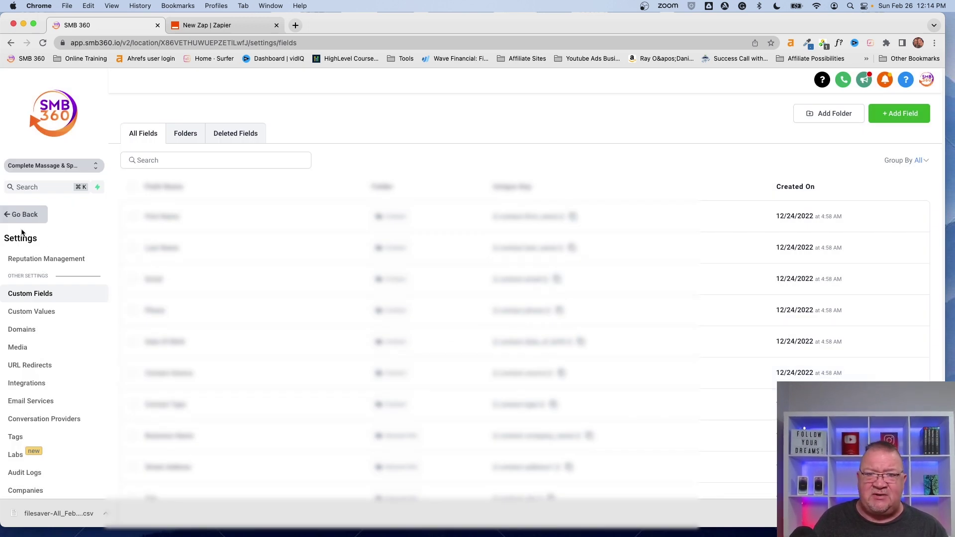
pyautogui.click(16, 216)
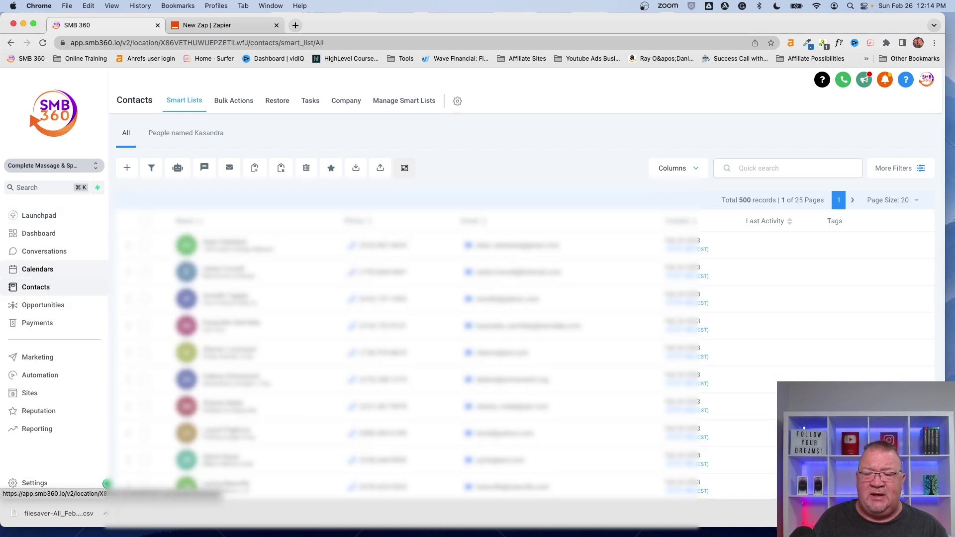
# Give the first contact an Anniversary Date chosen from the calendar under Additional Info.
pyautogui.click(217, 244)
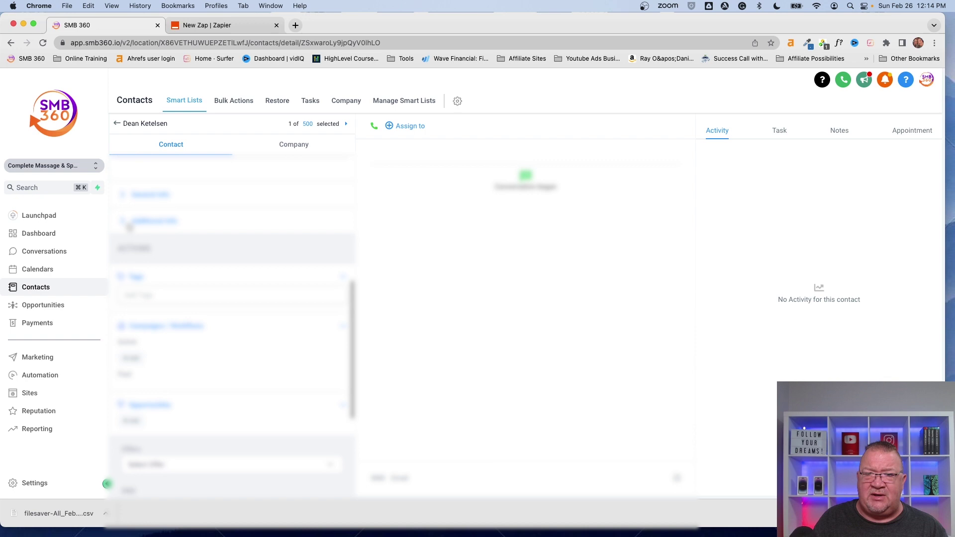
pyautogui.click(119, 224)
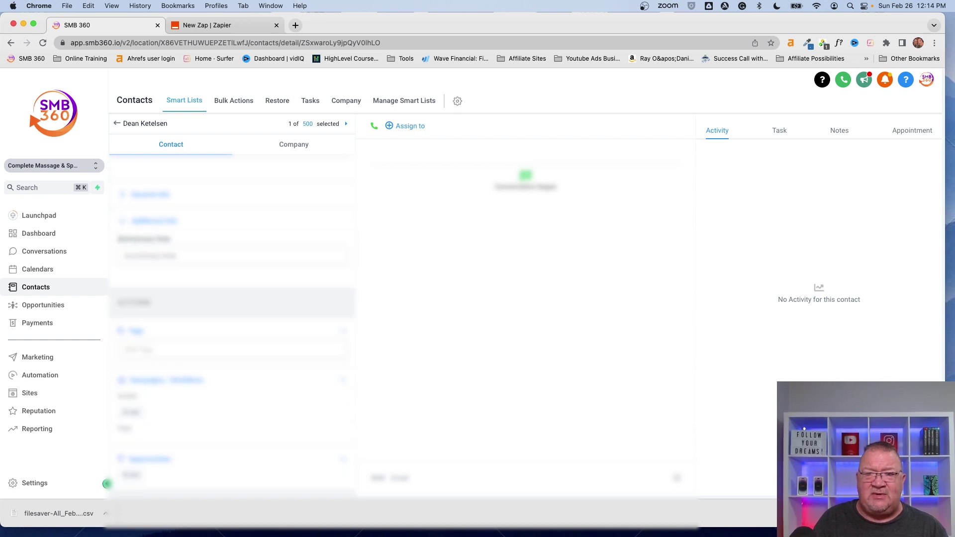
pyautogui.click(146, 258)
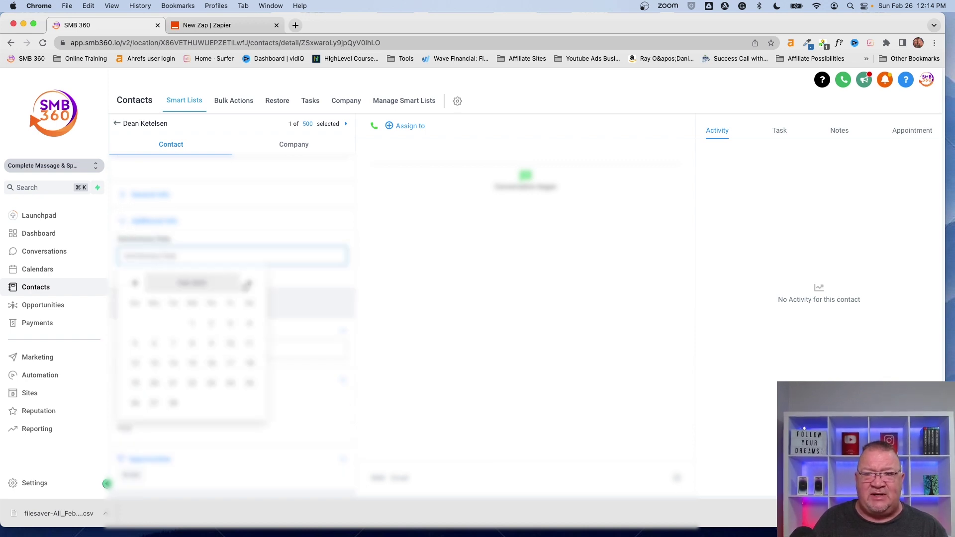
pyautogui.click(214, 345)
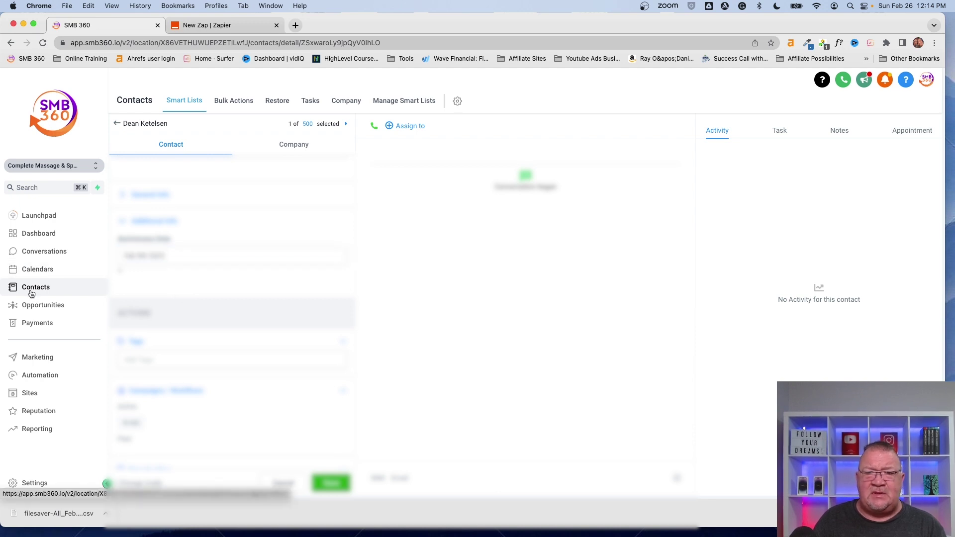
# Return to the full contacts list, then switch to the untitled Zap in Zapier.
pyautogui.click(118, 123)
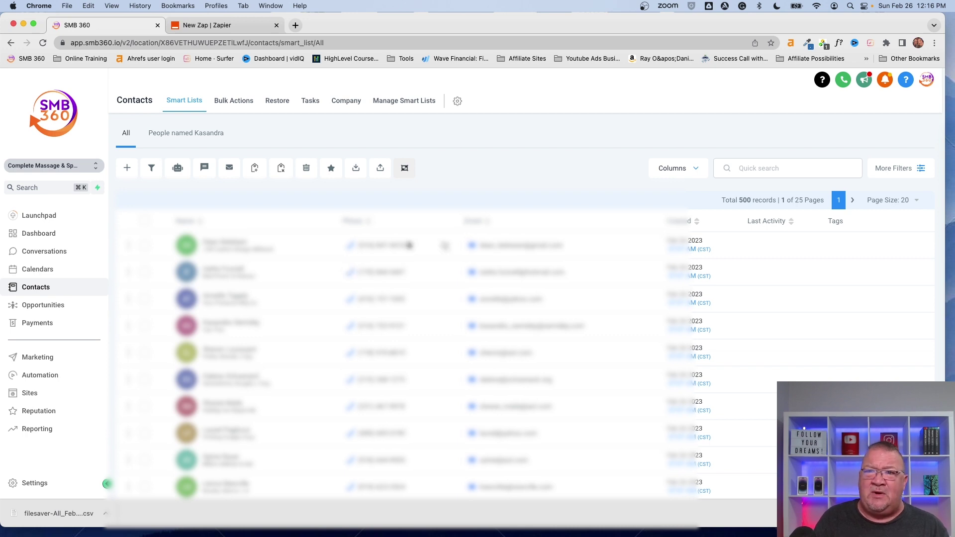
pyautogui.click(217, 25)
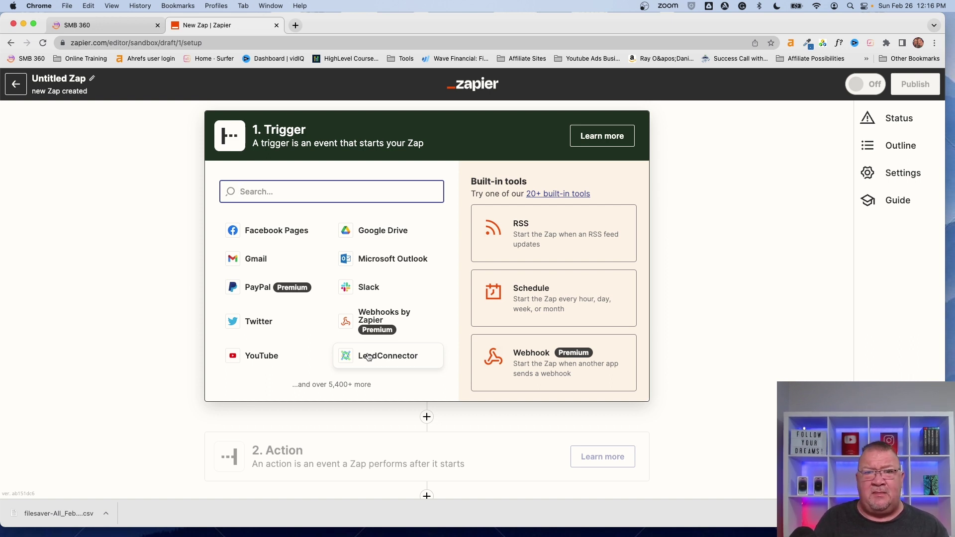
# Switch from the Zapier editor back to the SMB 360 contacts list.
pyautogui.click(91, 24)
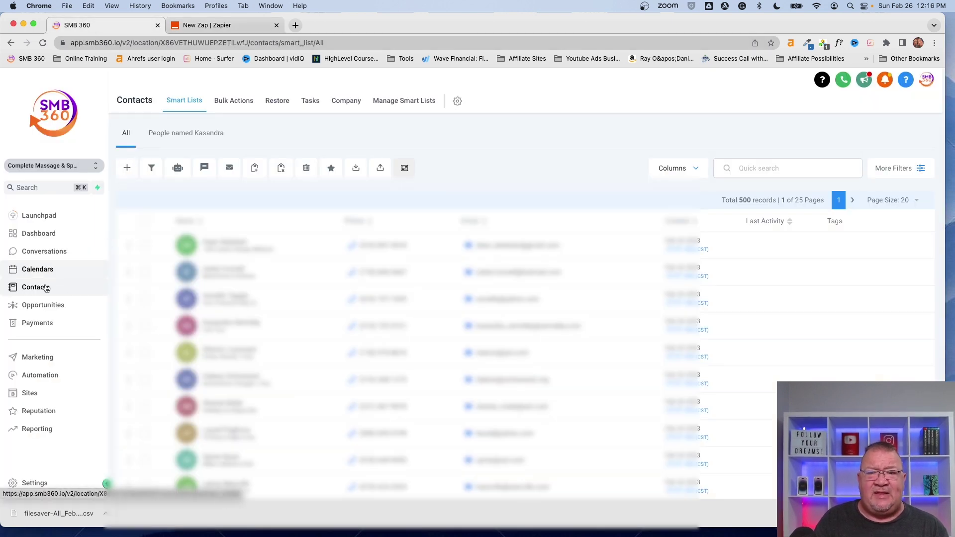